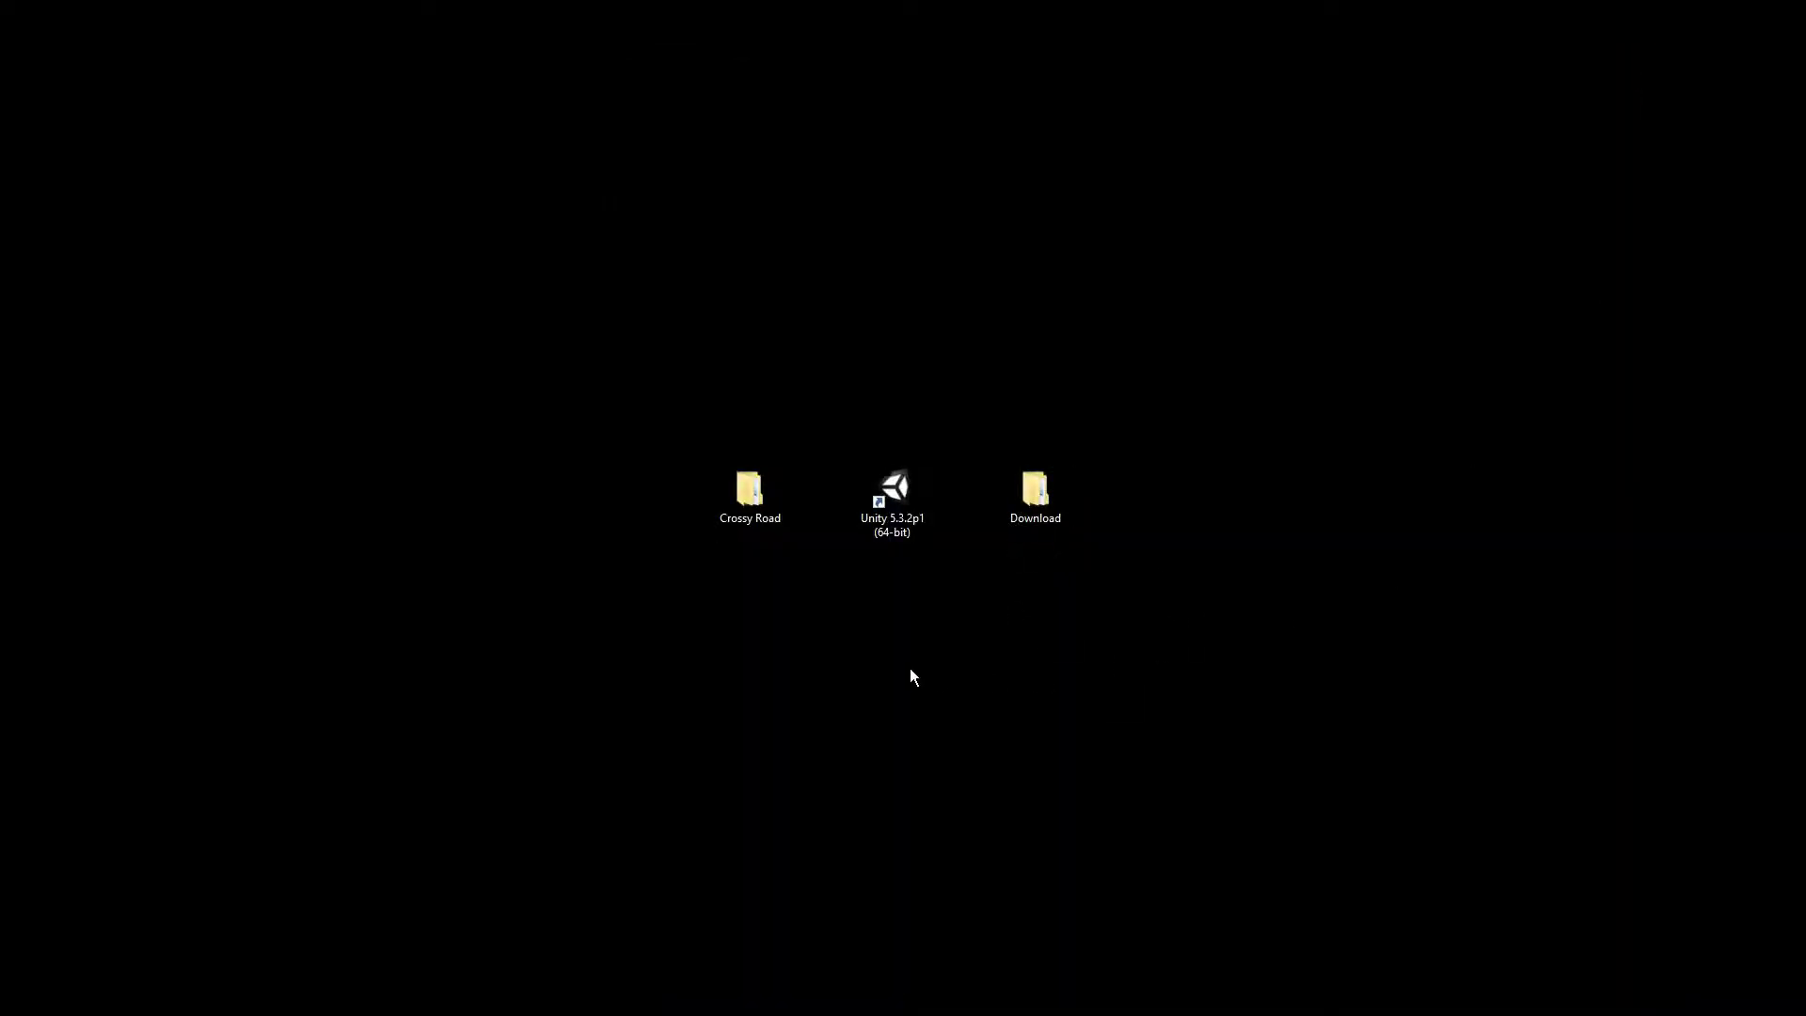
- Launch Unity and create a 3D project 'Crossy Road' at Desktop\Crossy Road
double_click(892, 502)
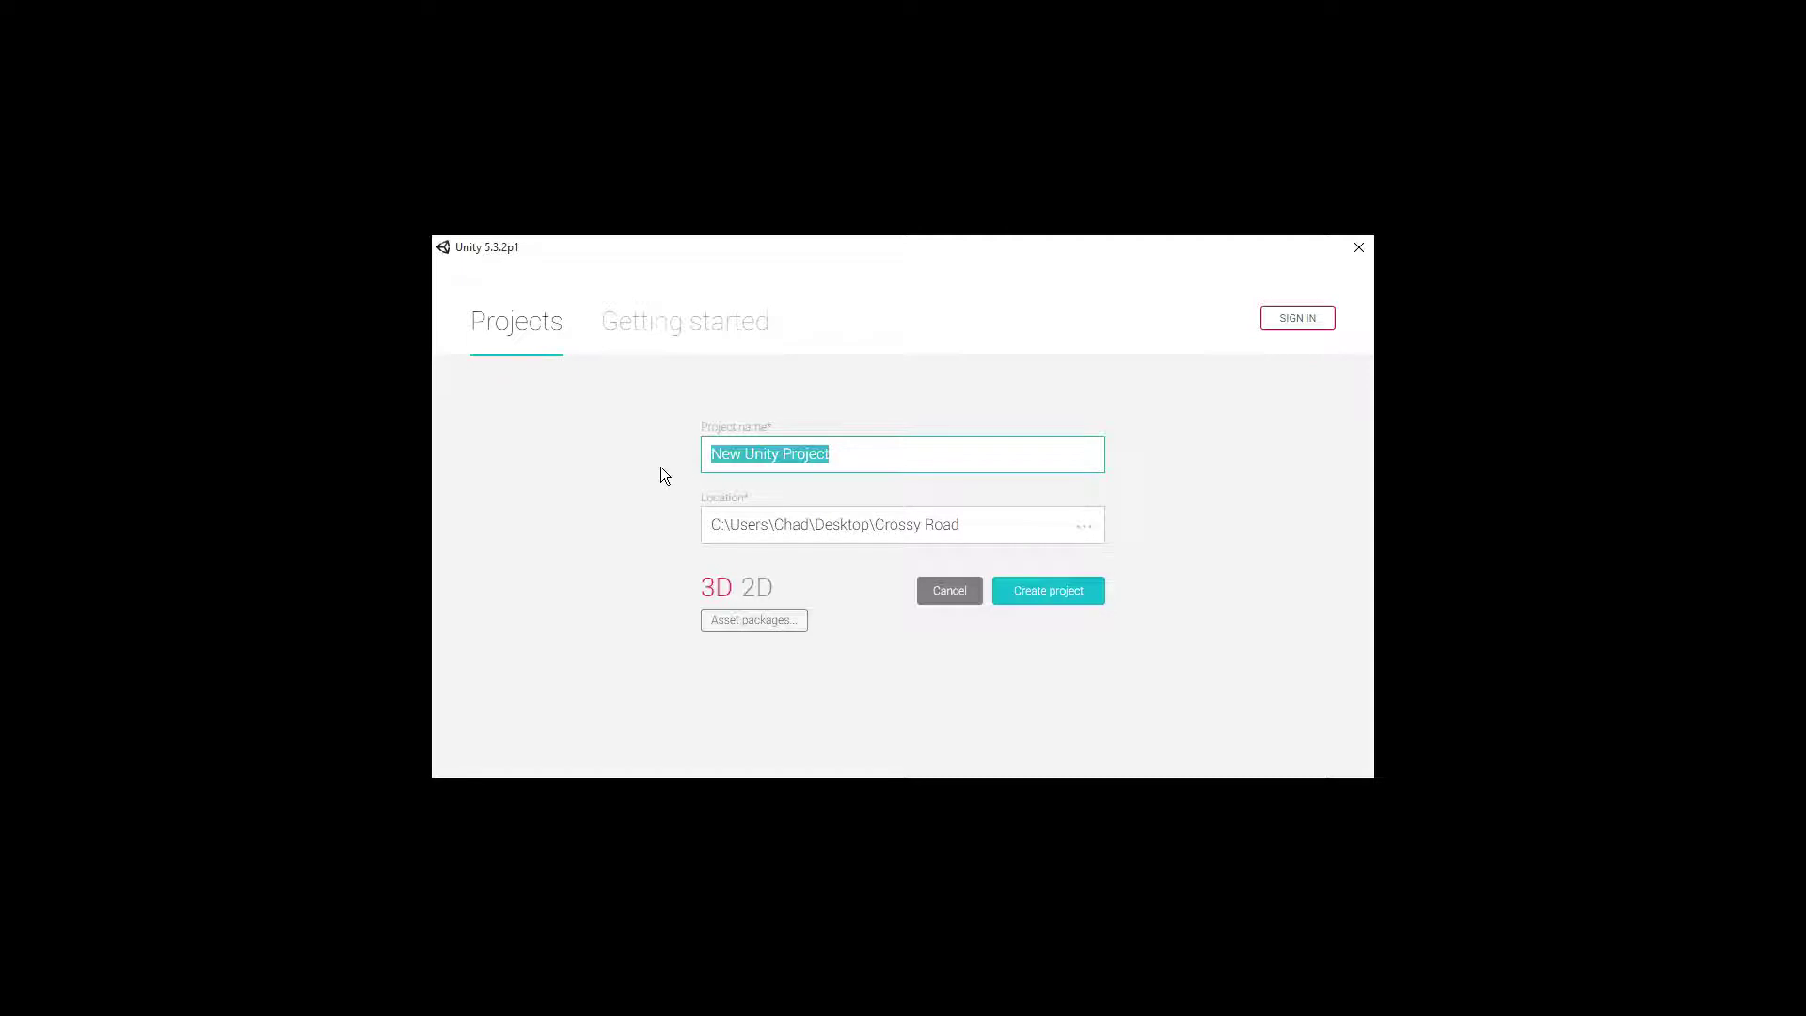
type("Crossy Road")
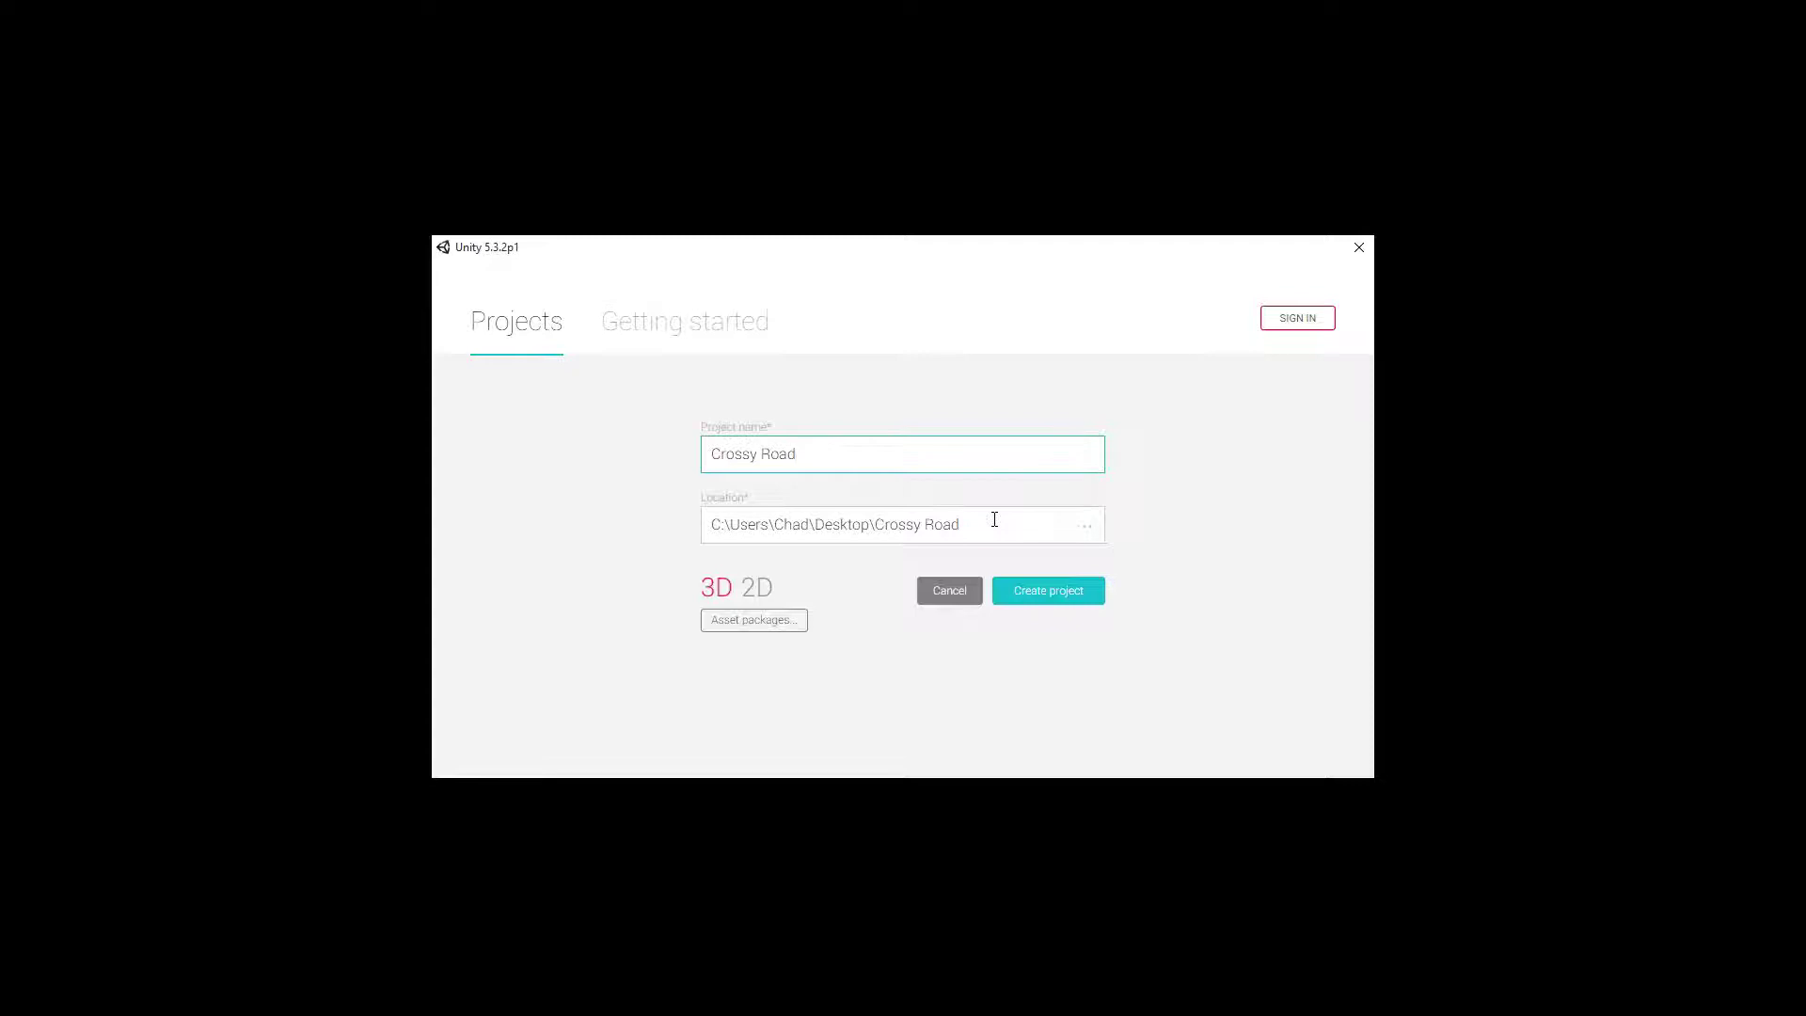
left_click(1052, 595)
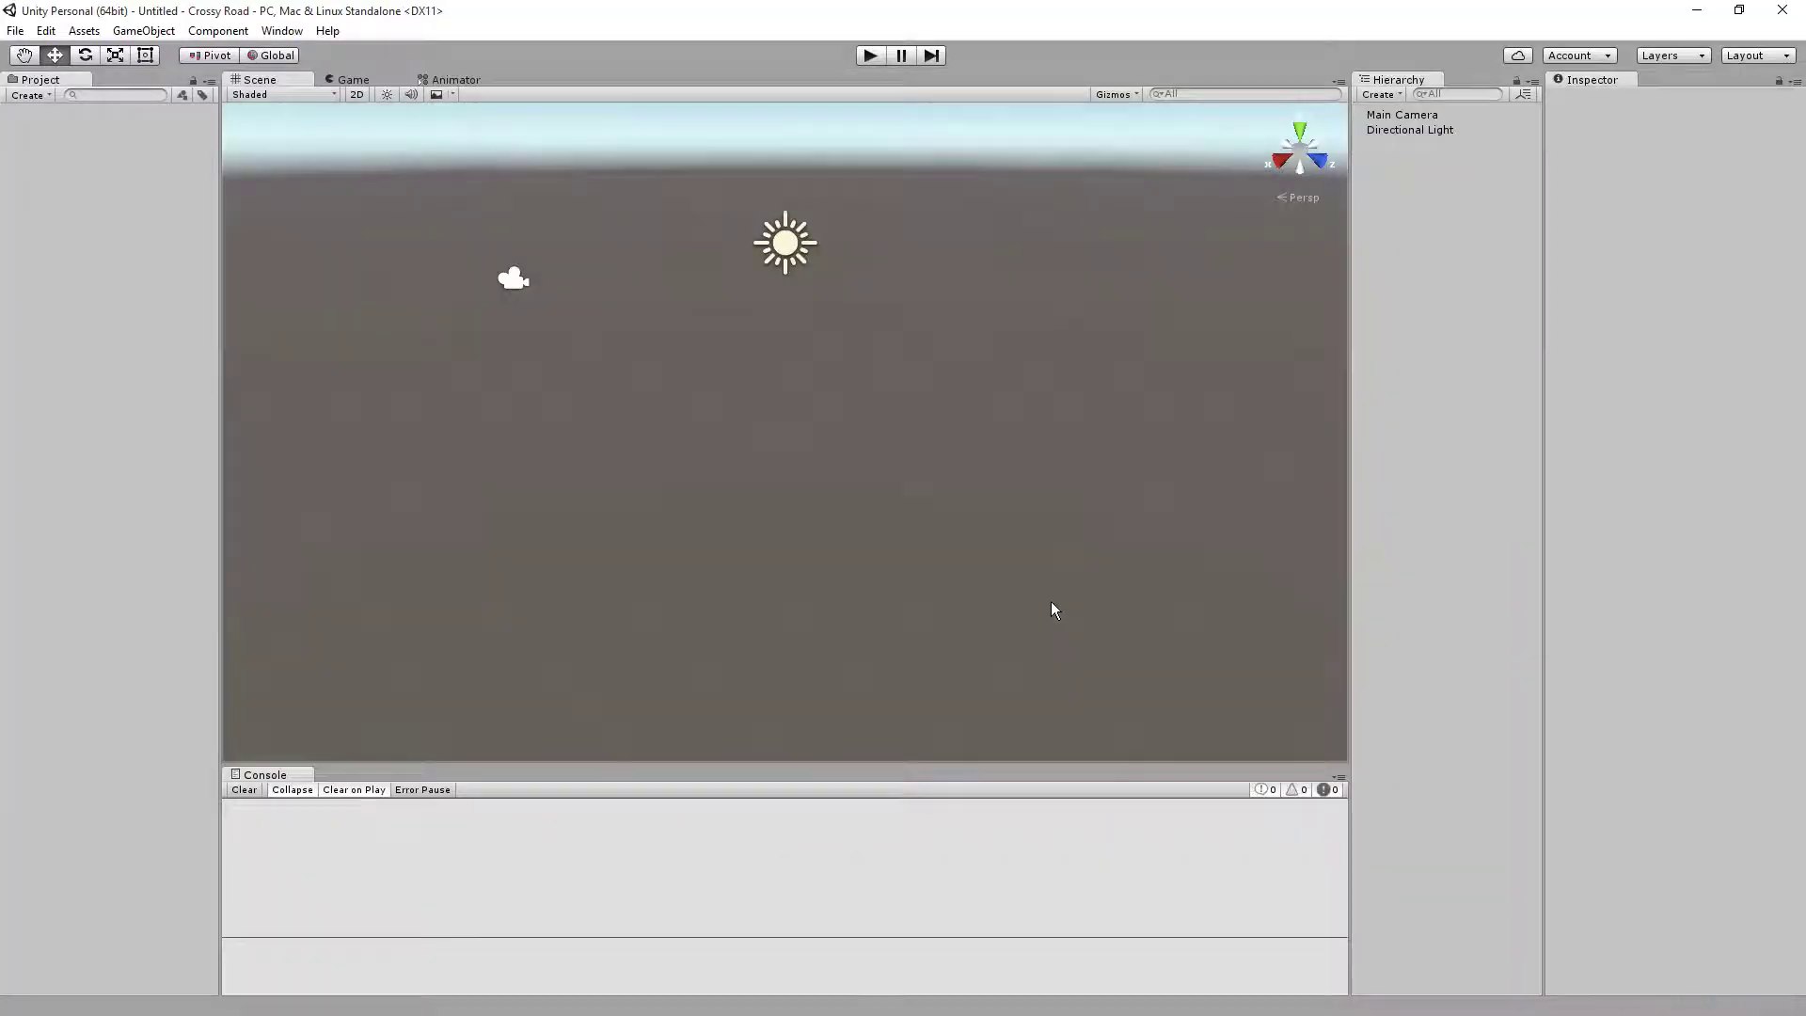
- Choose the Default editor layout from the Layout dropdown
left_click(1736, 56)
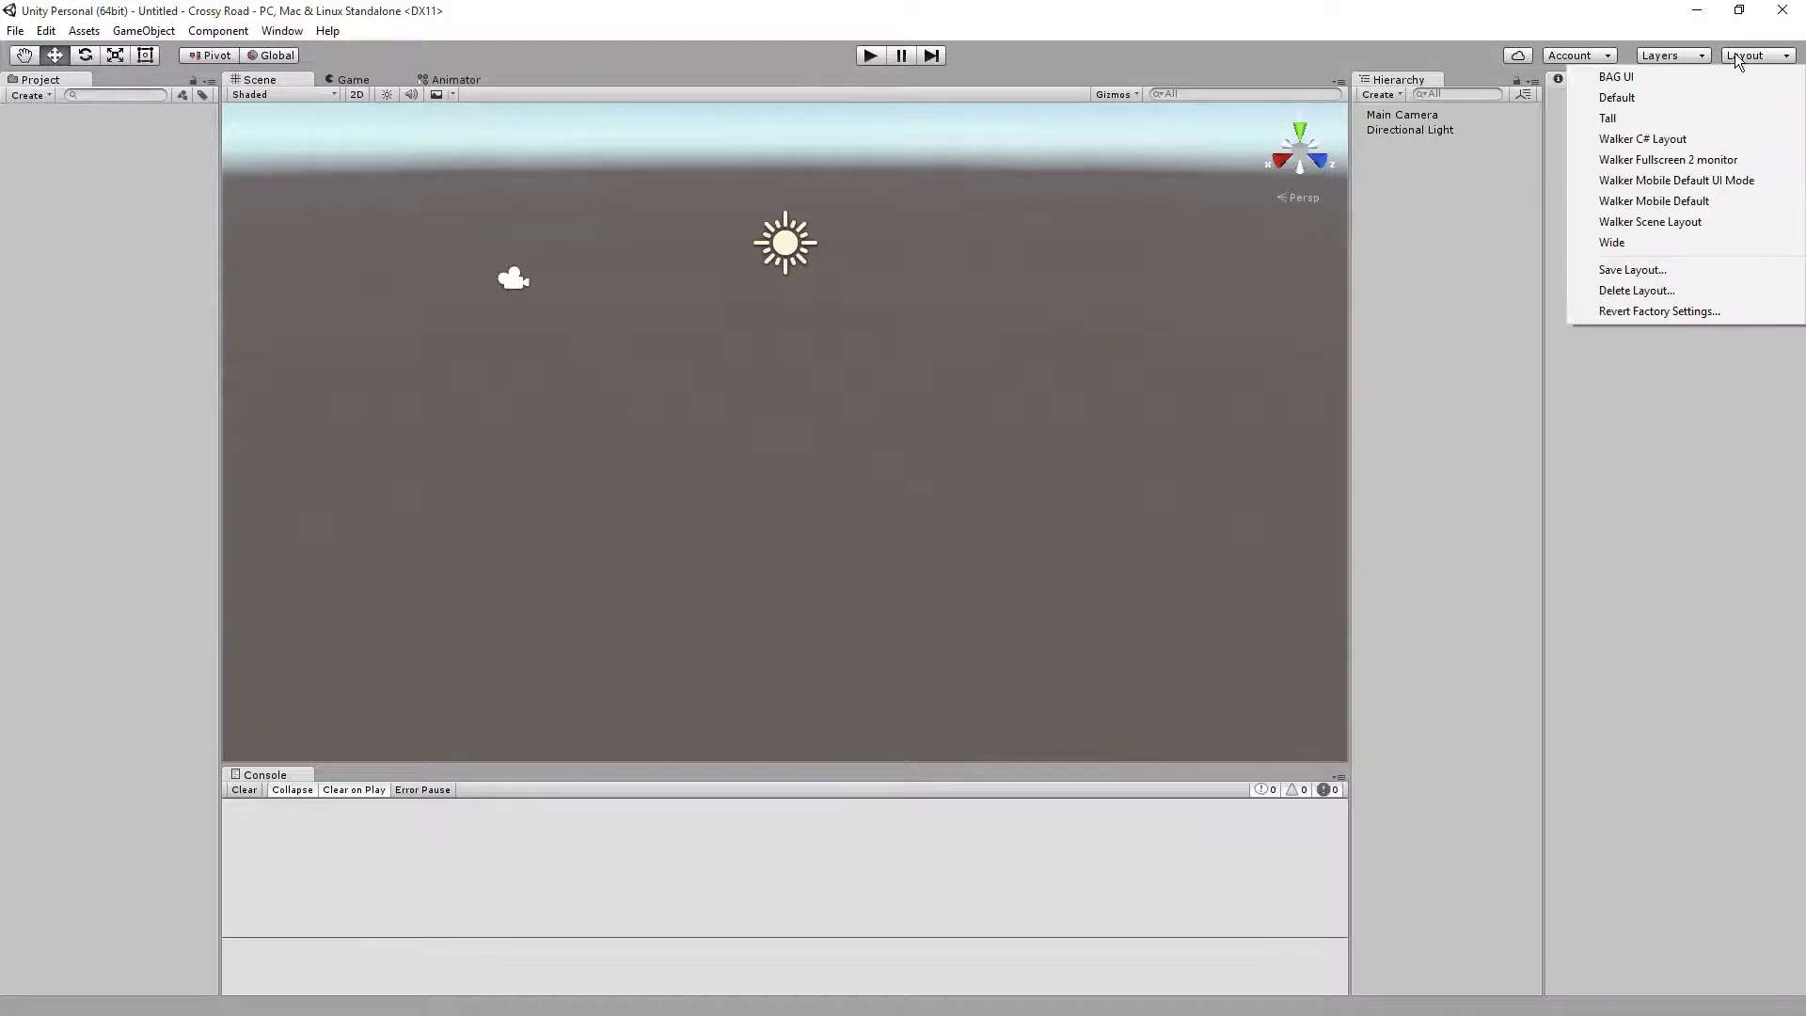
left_click(1693, 98)
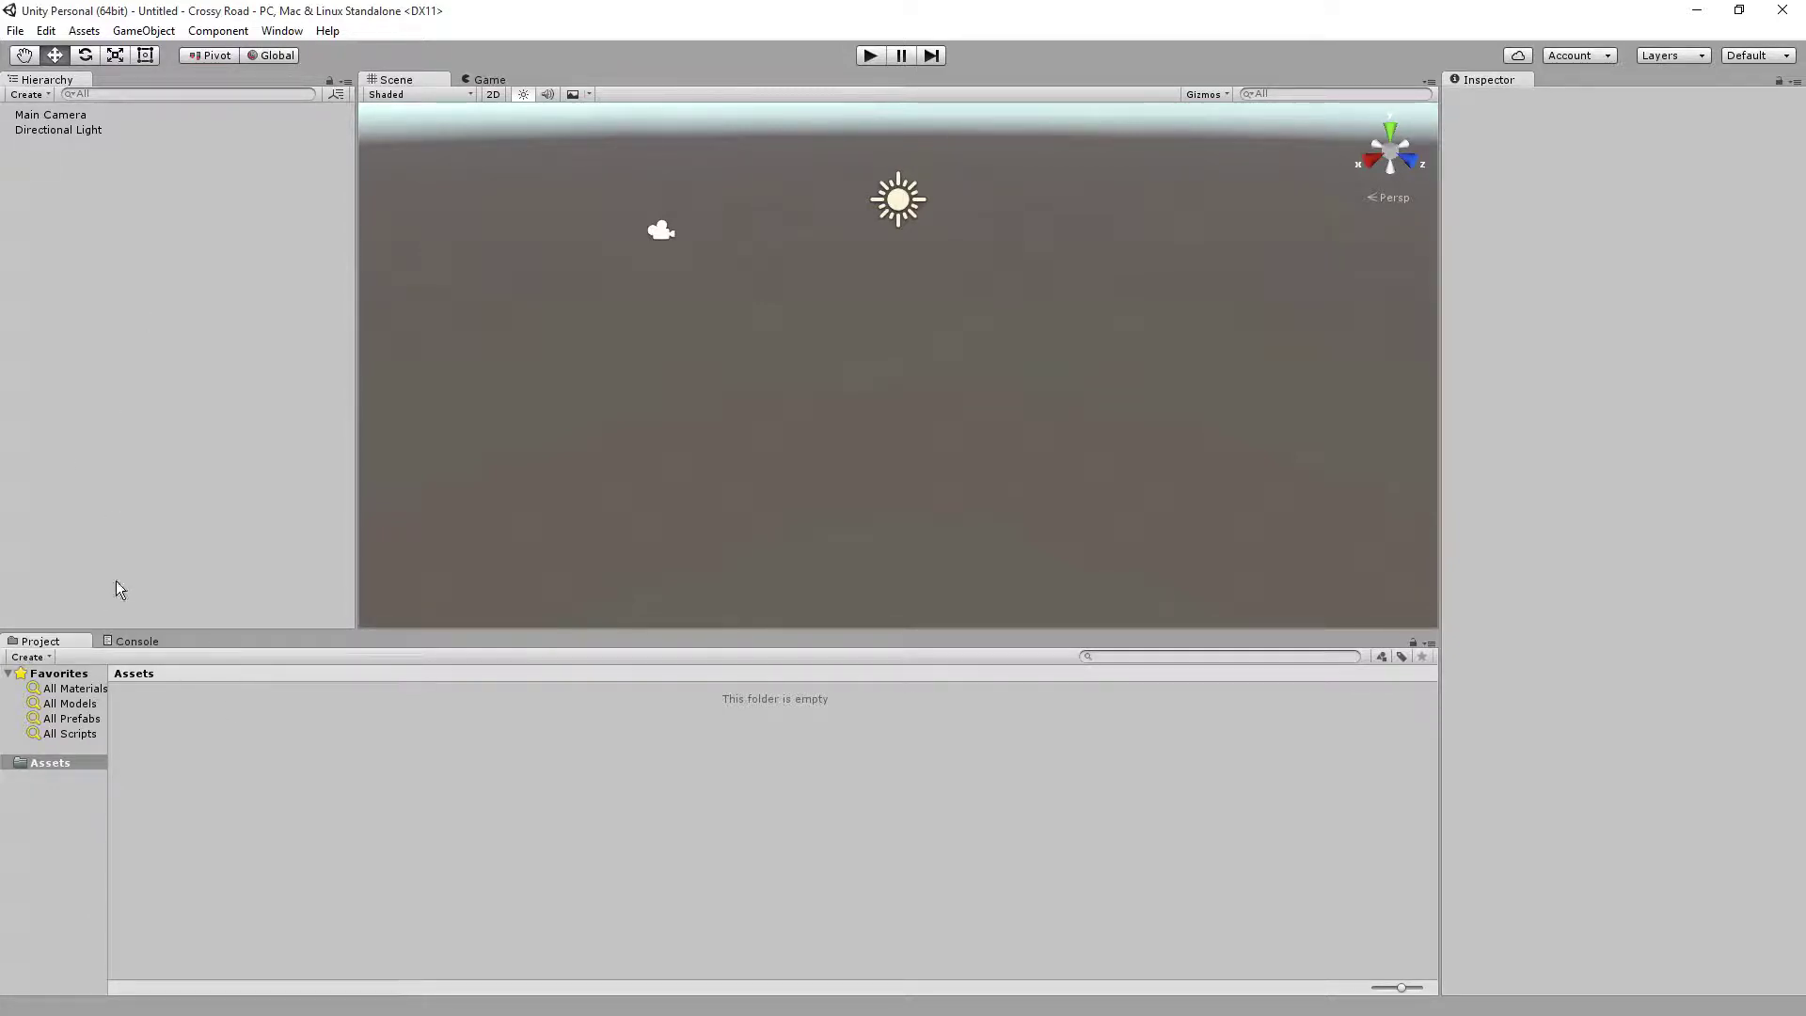
- Dock Hierarchy between Scene and Inspector, Project on the left, and Console under Scene
left_click_drag(49, 81, 1319, 298)
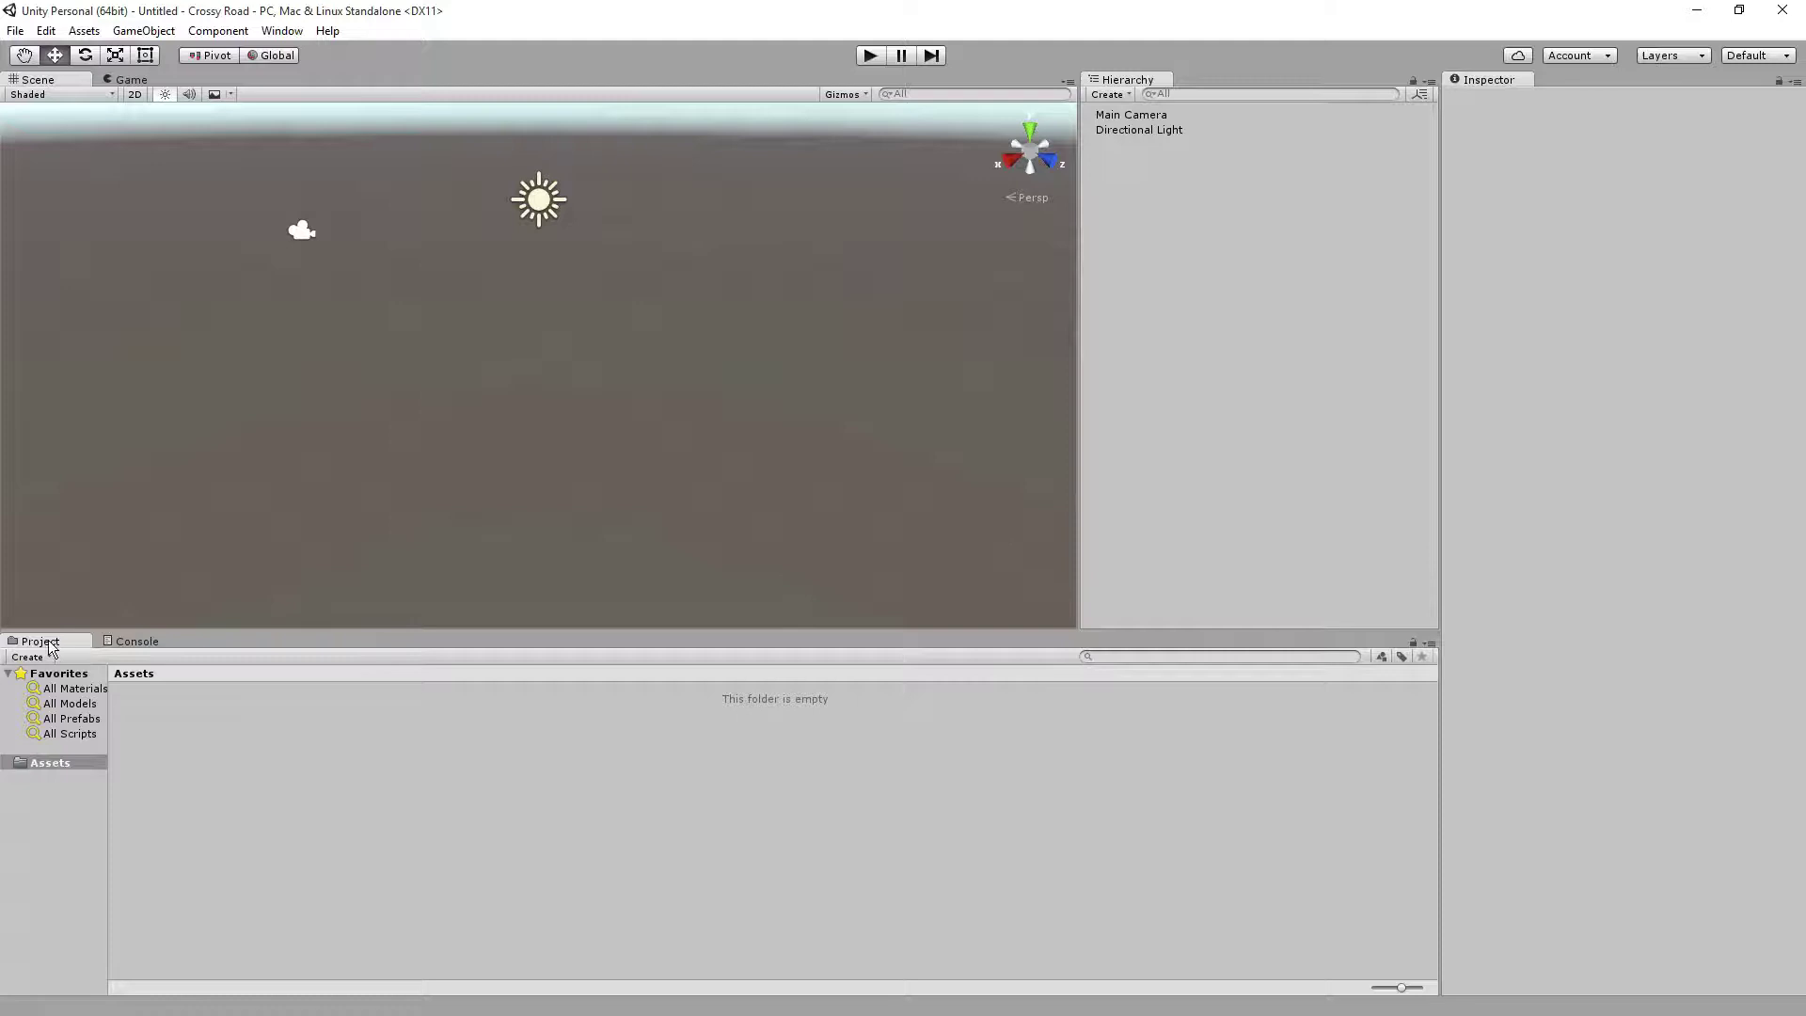
left_click_drag(40, 647, 60, 422)
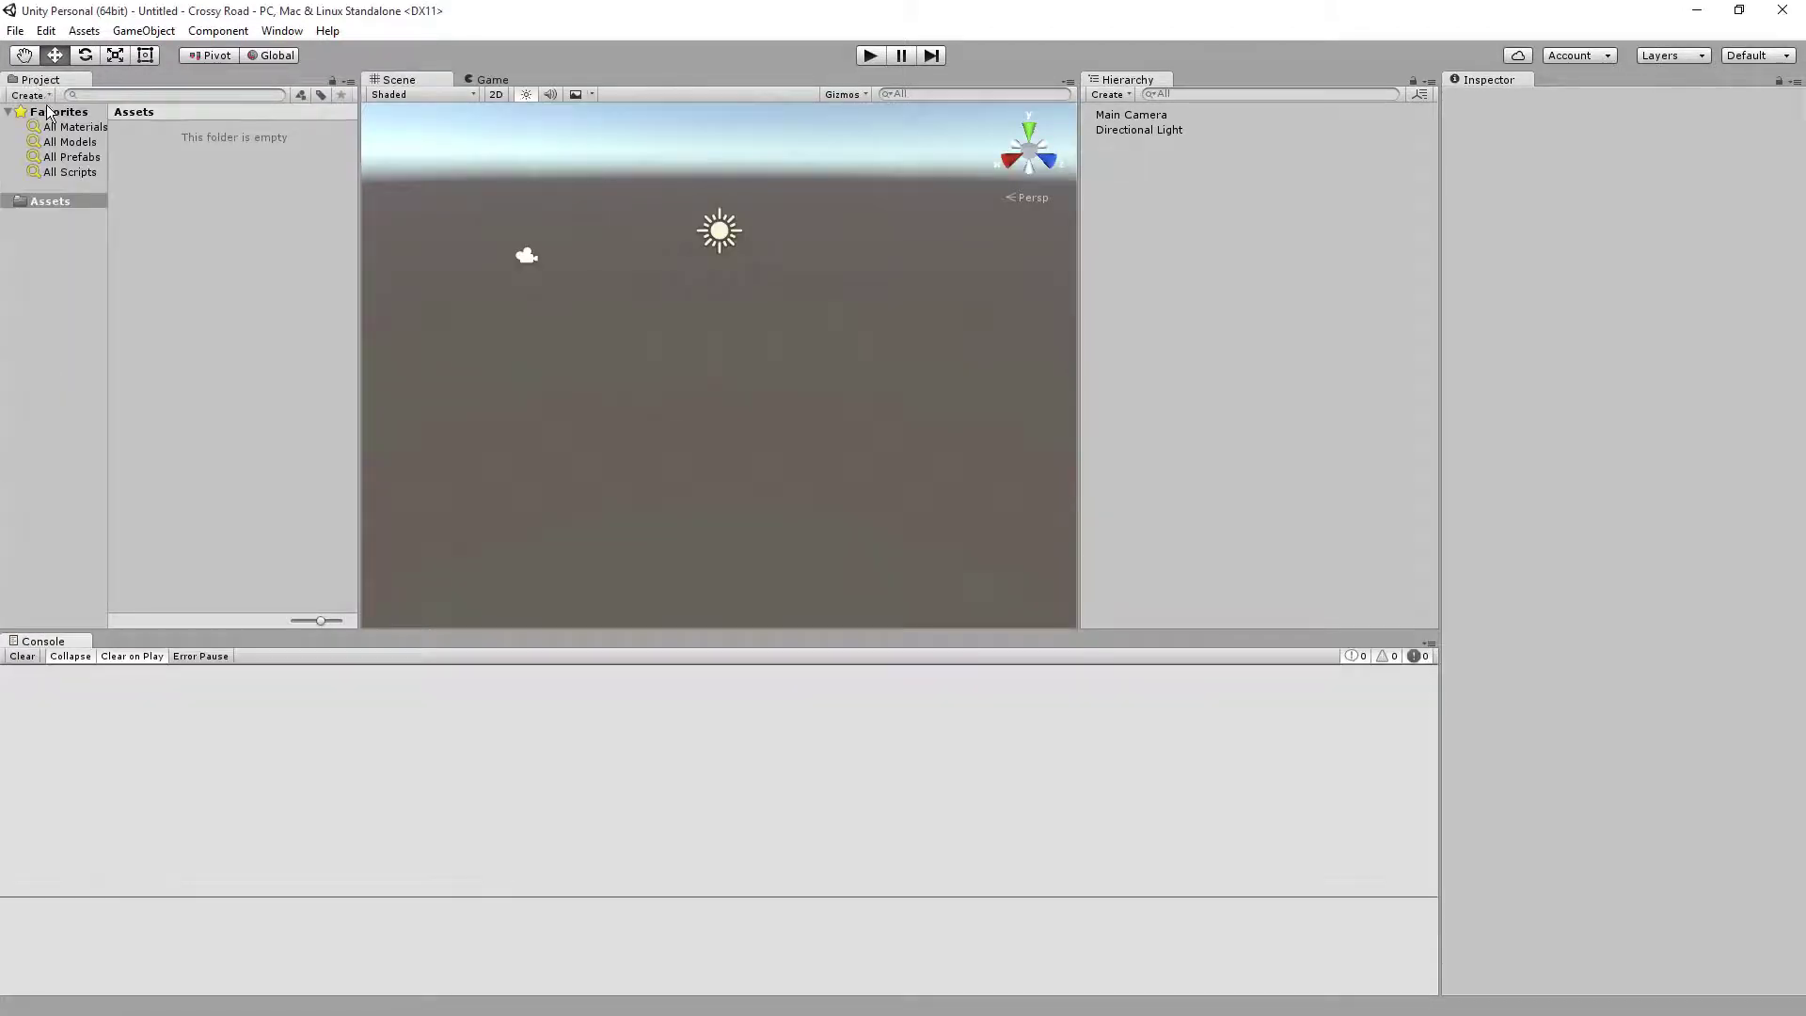
left_click_drag(26, 647, 457, 573)
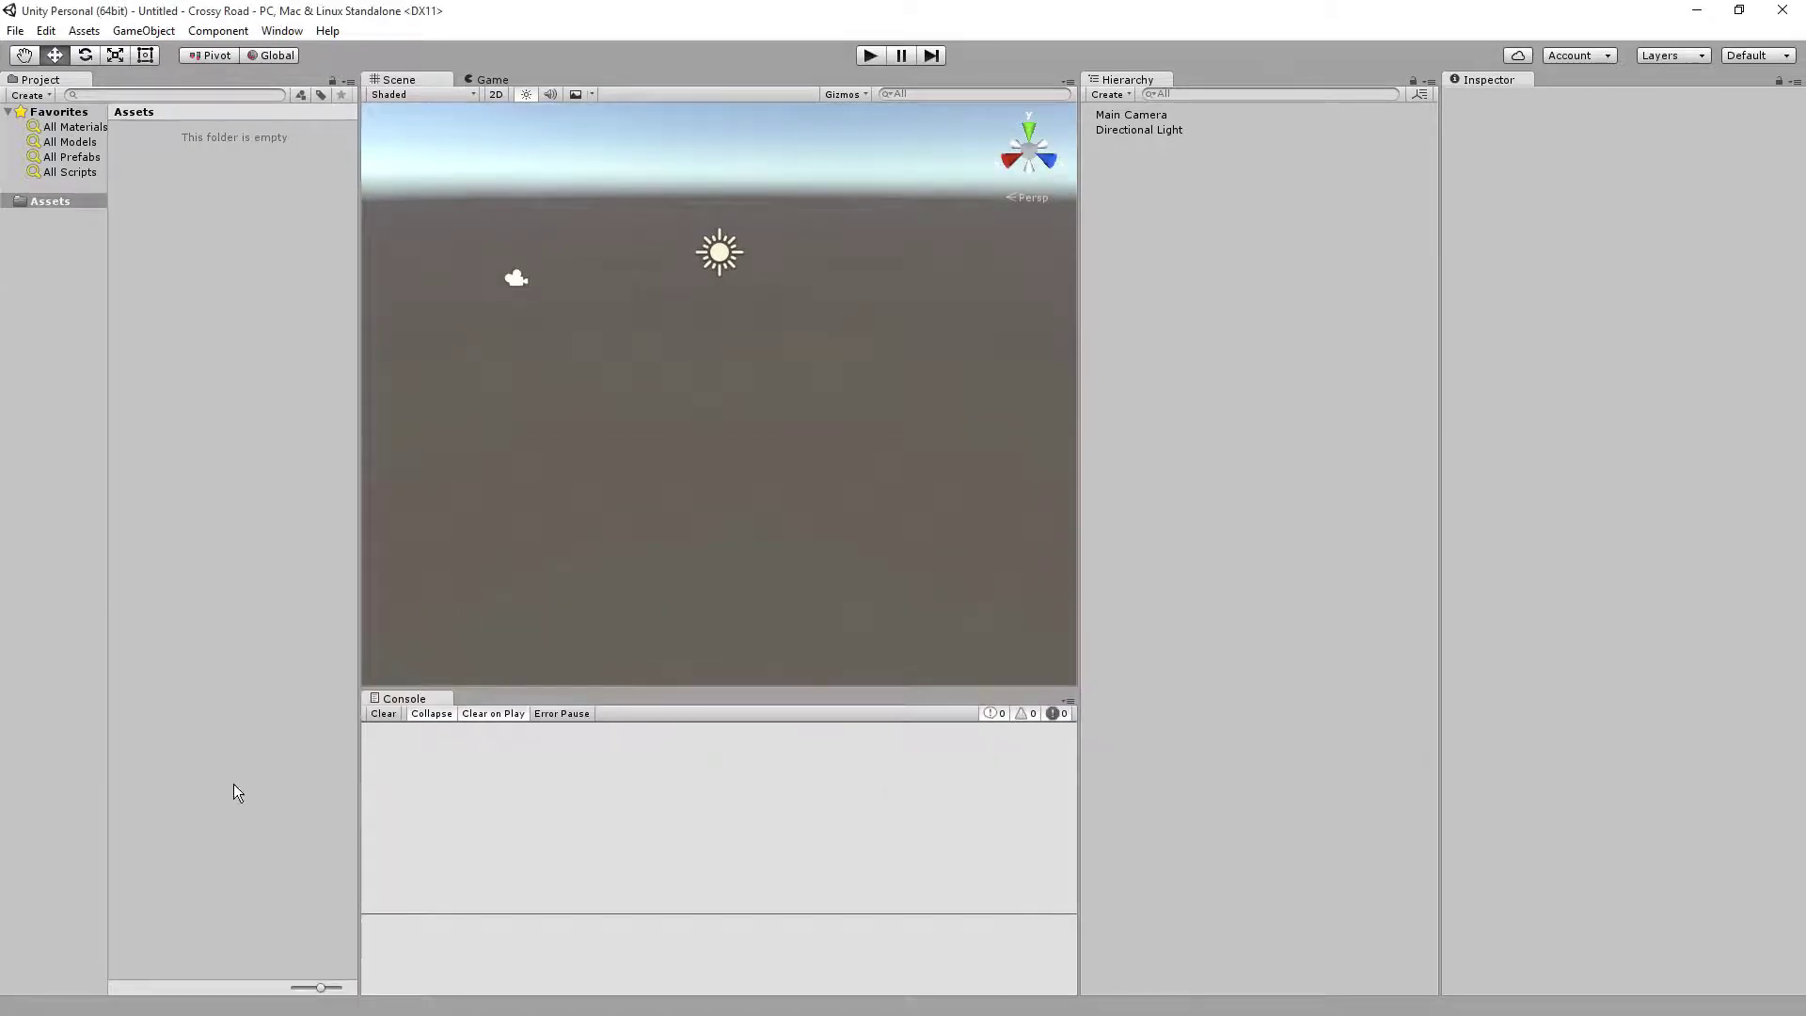
- Switch the Project panel to One Column Layout and narrow it to widen the Scene
right_click(16, 82)
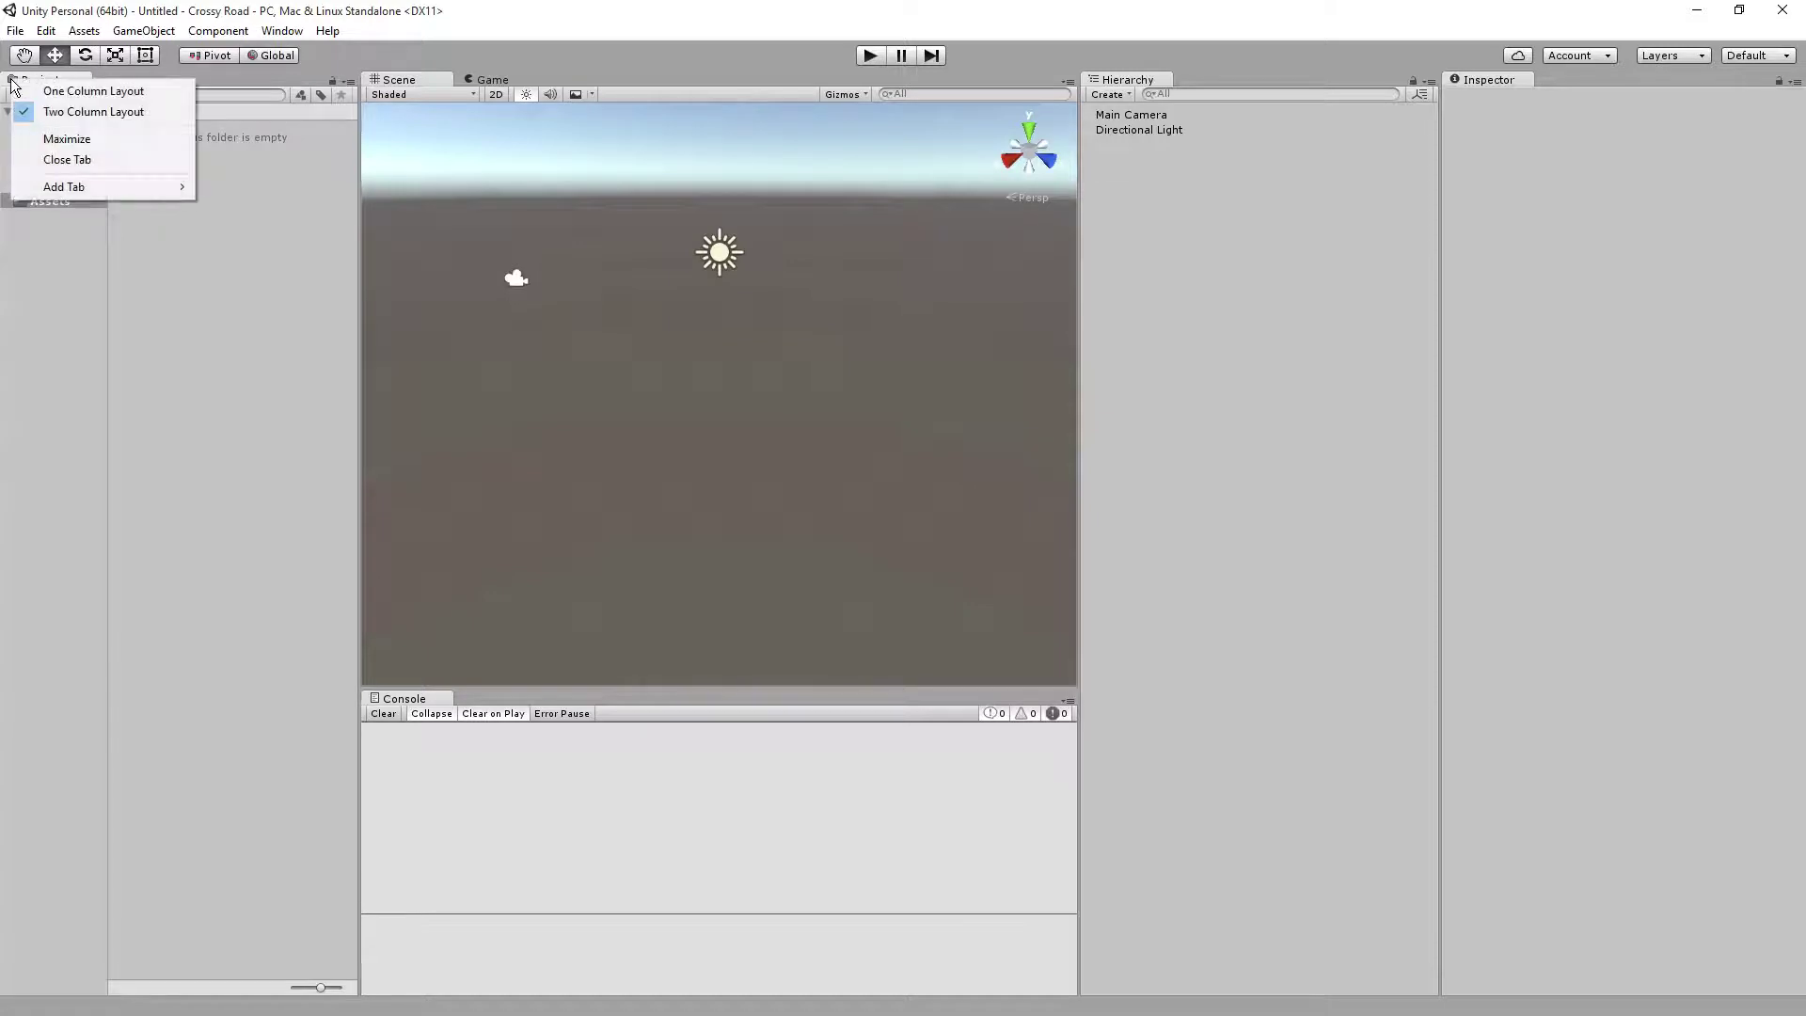
left_click(73, 94)
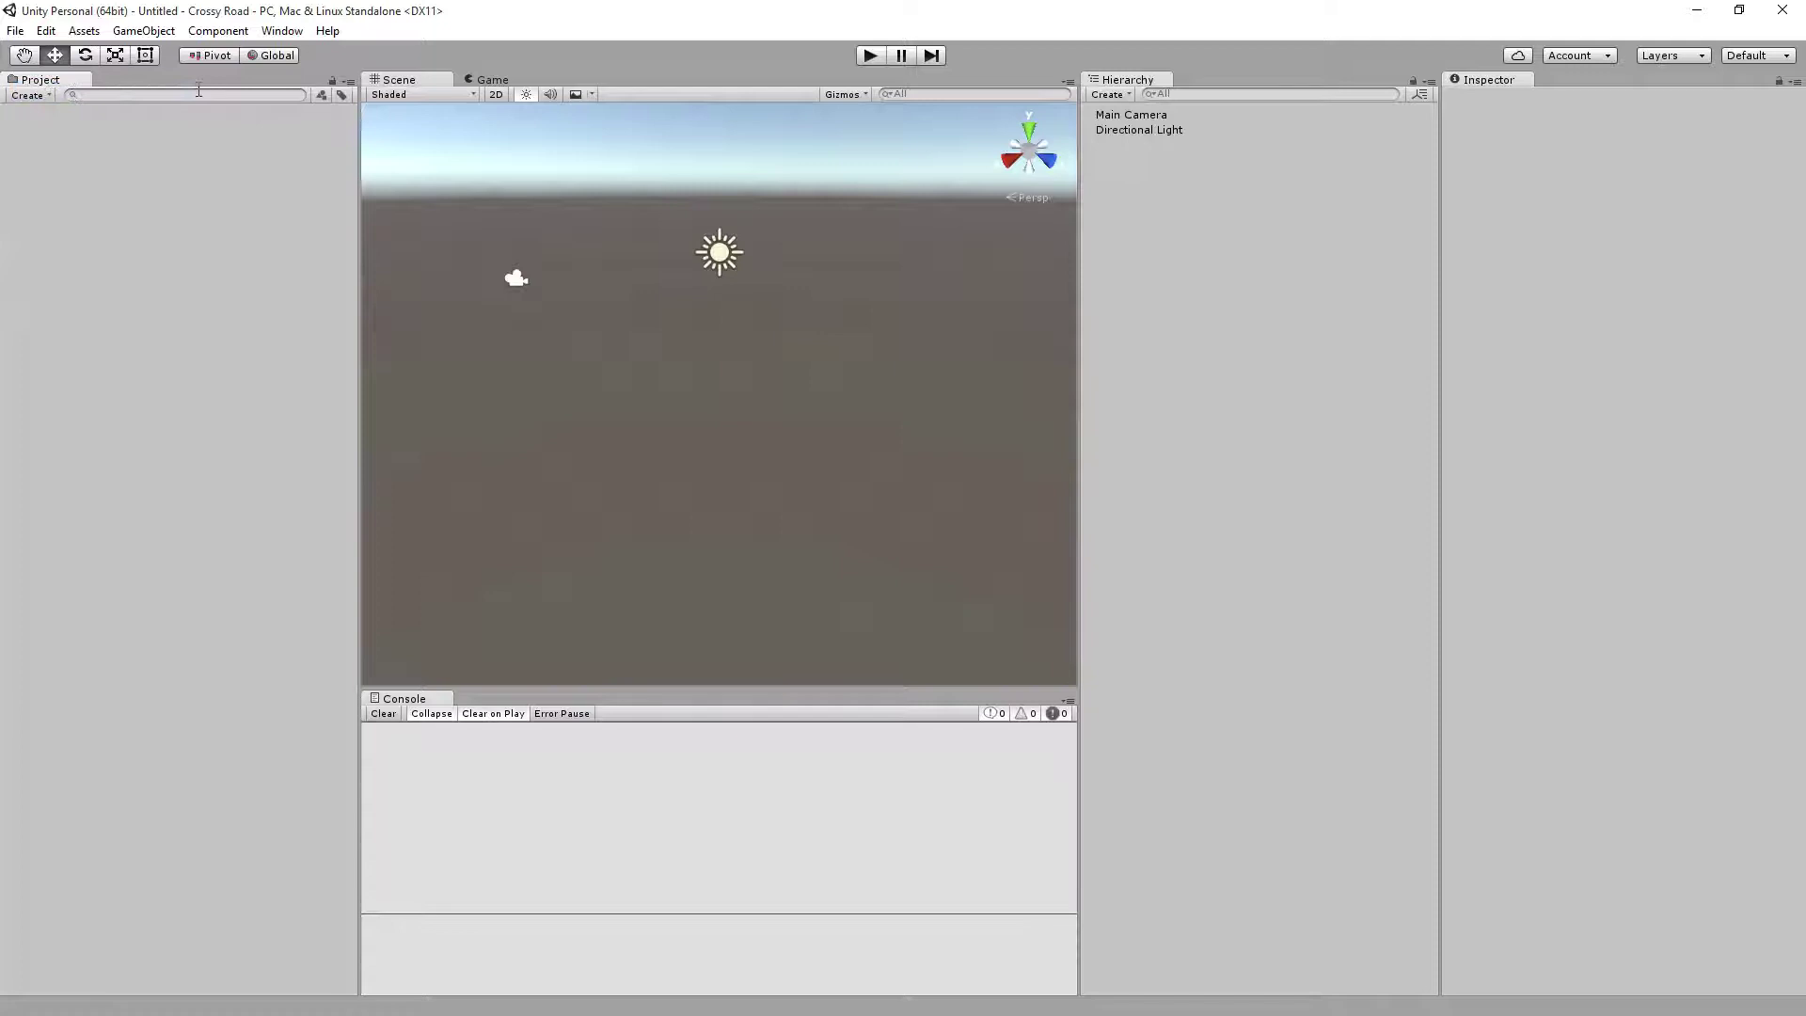
left_click_drag(360, 640, 10, 635)
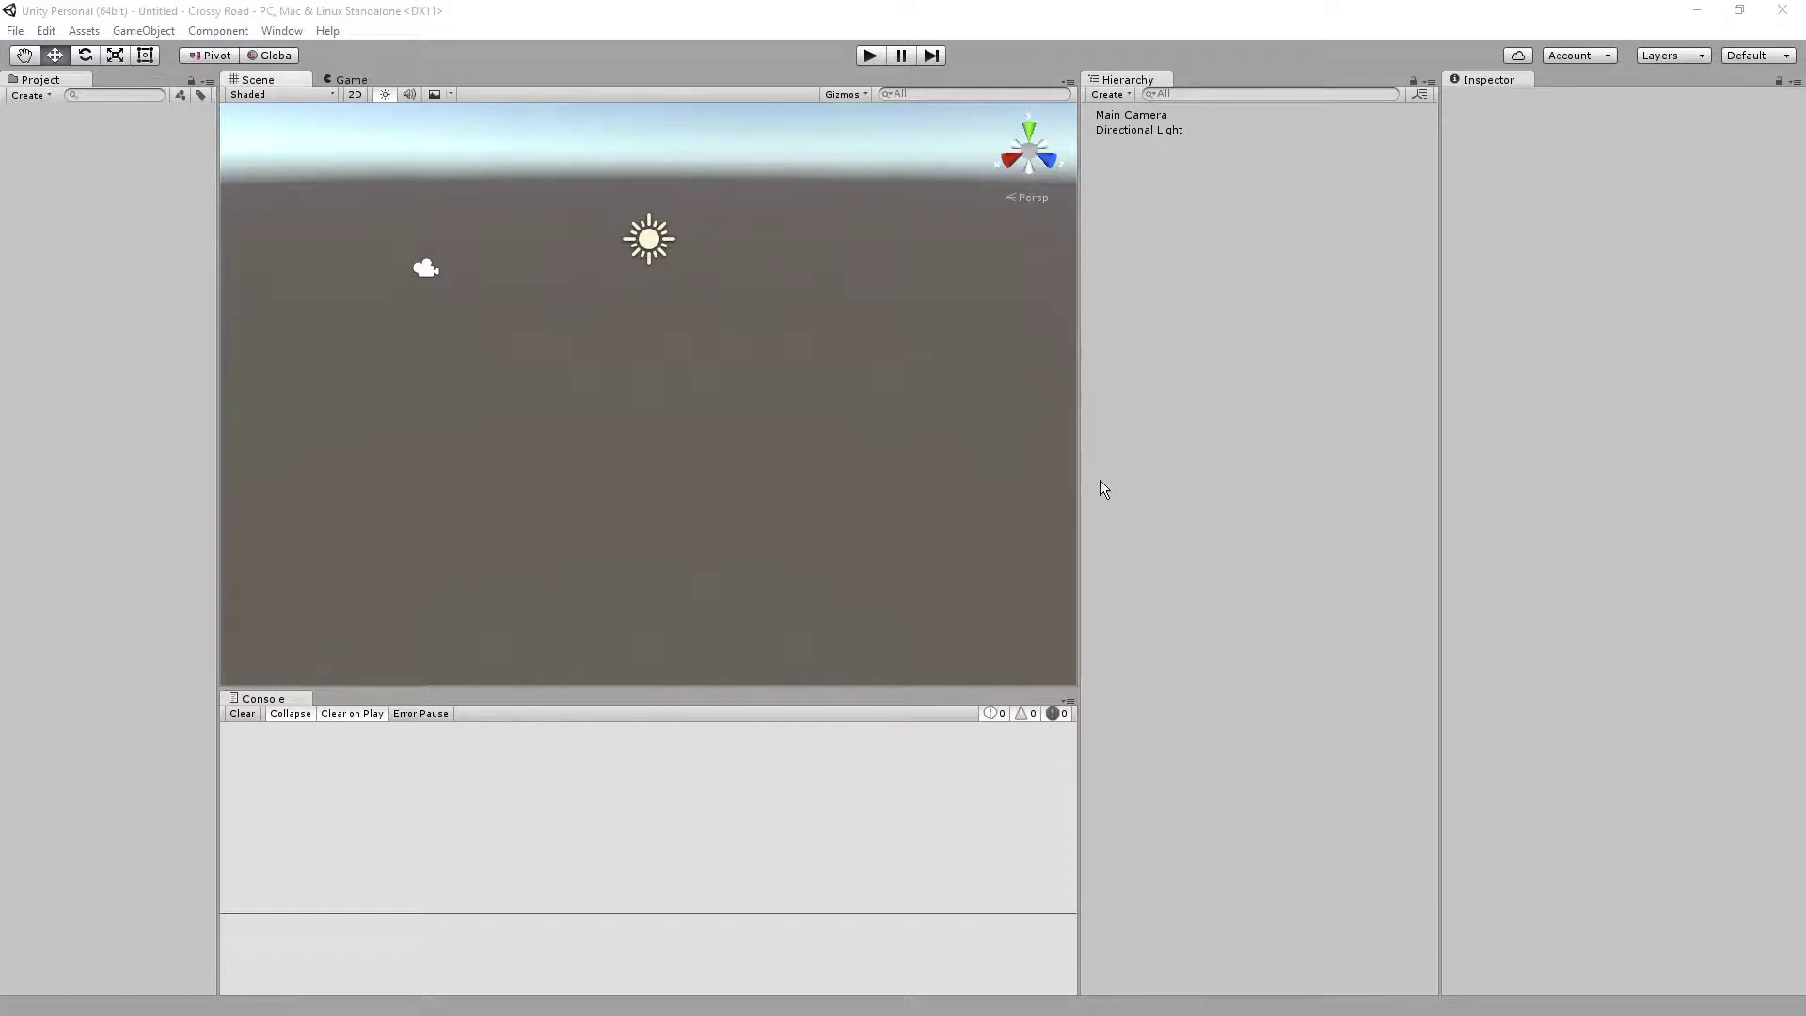
- Resize the panels, dock the Game view beside a taller Scene, and recentre the Scene view
left_click_drag(1080, 461, 1283, 461)
left_click_drag(1438, 460, 1628, 468)
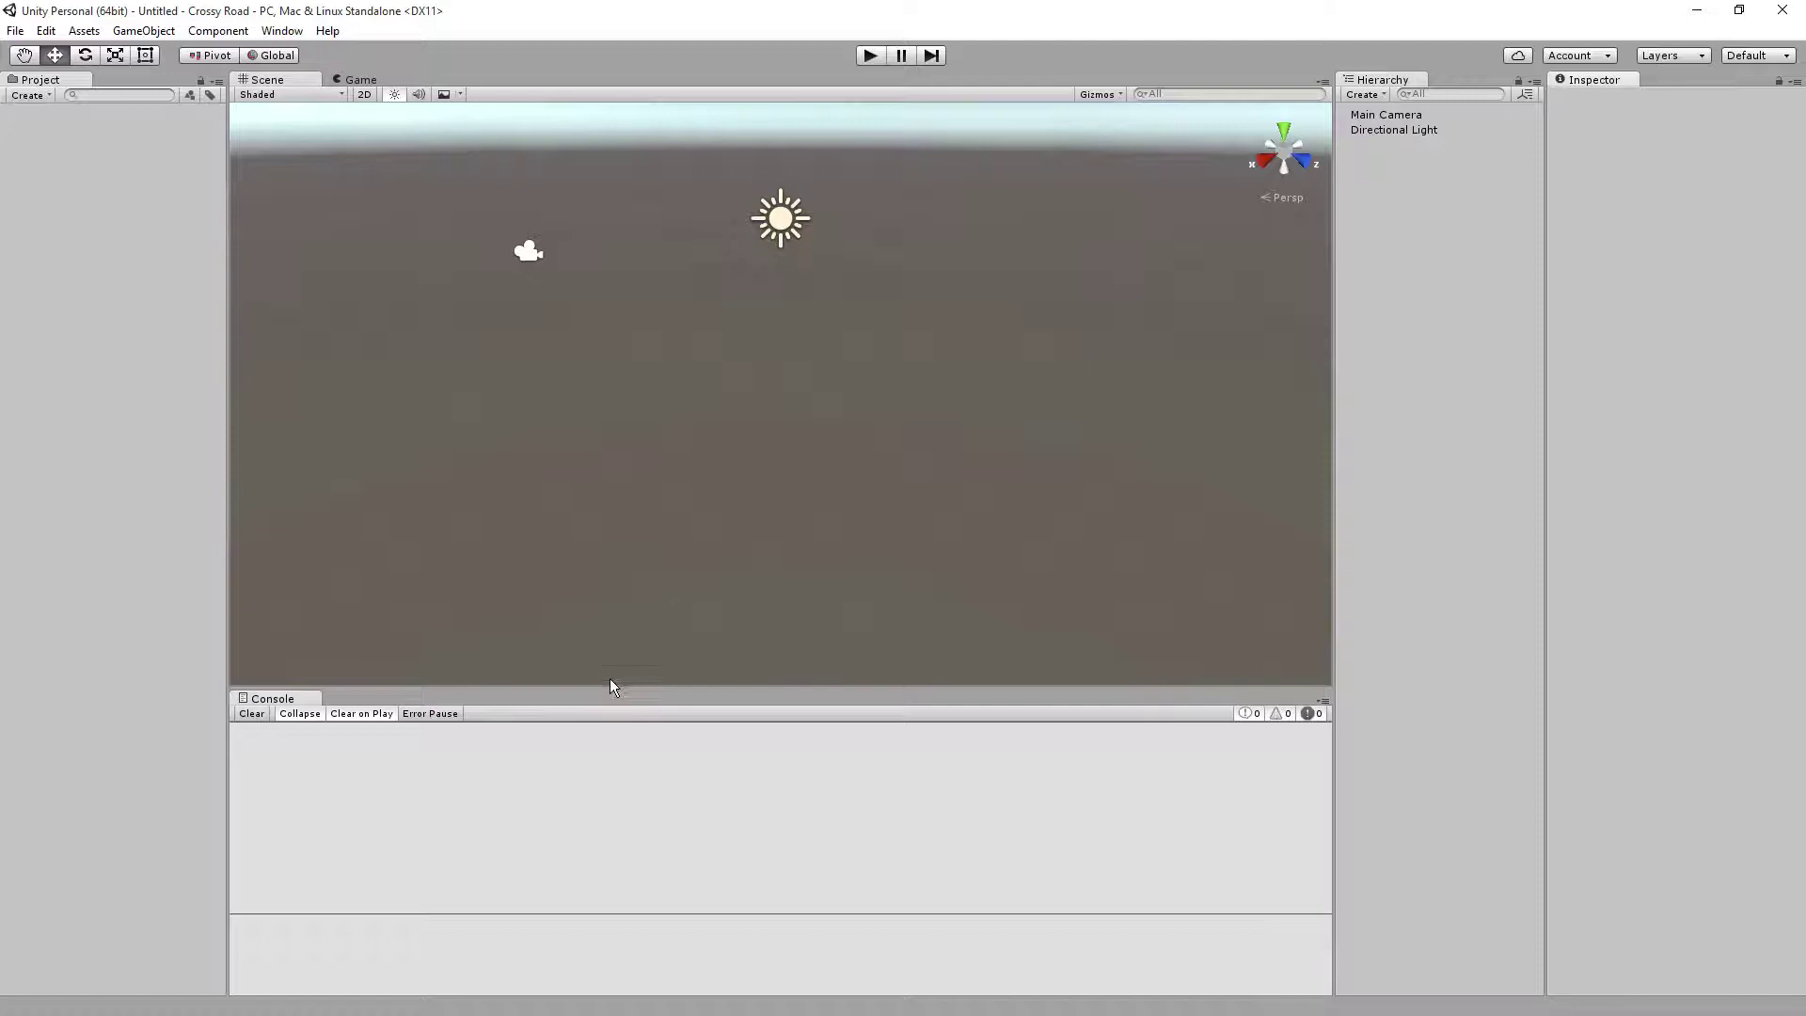
left_click_drag(611, 688, 598, 836)
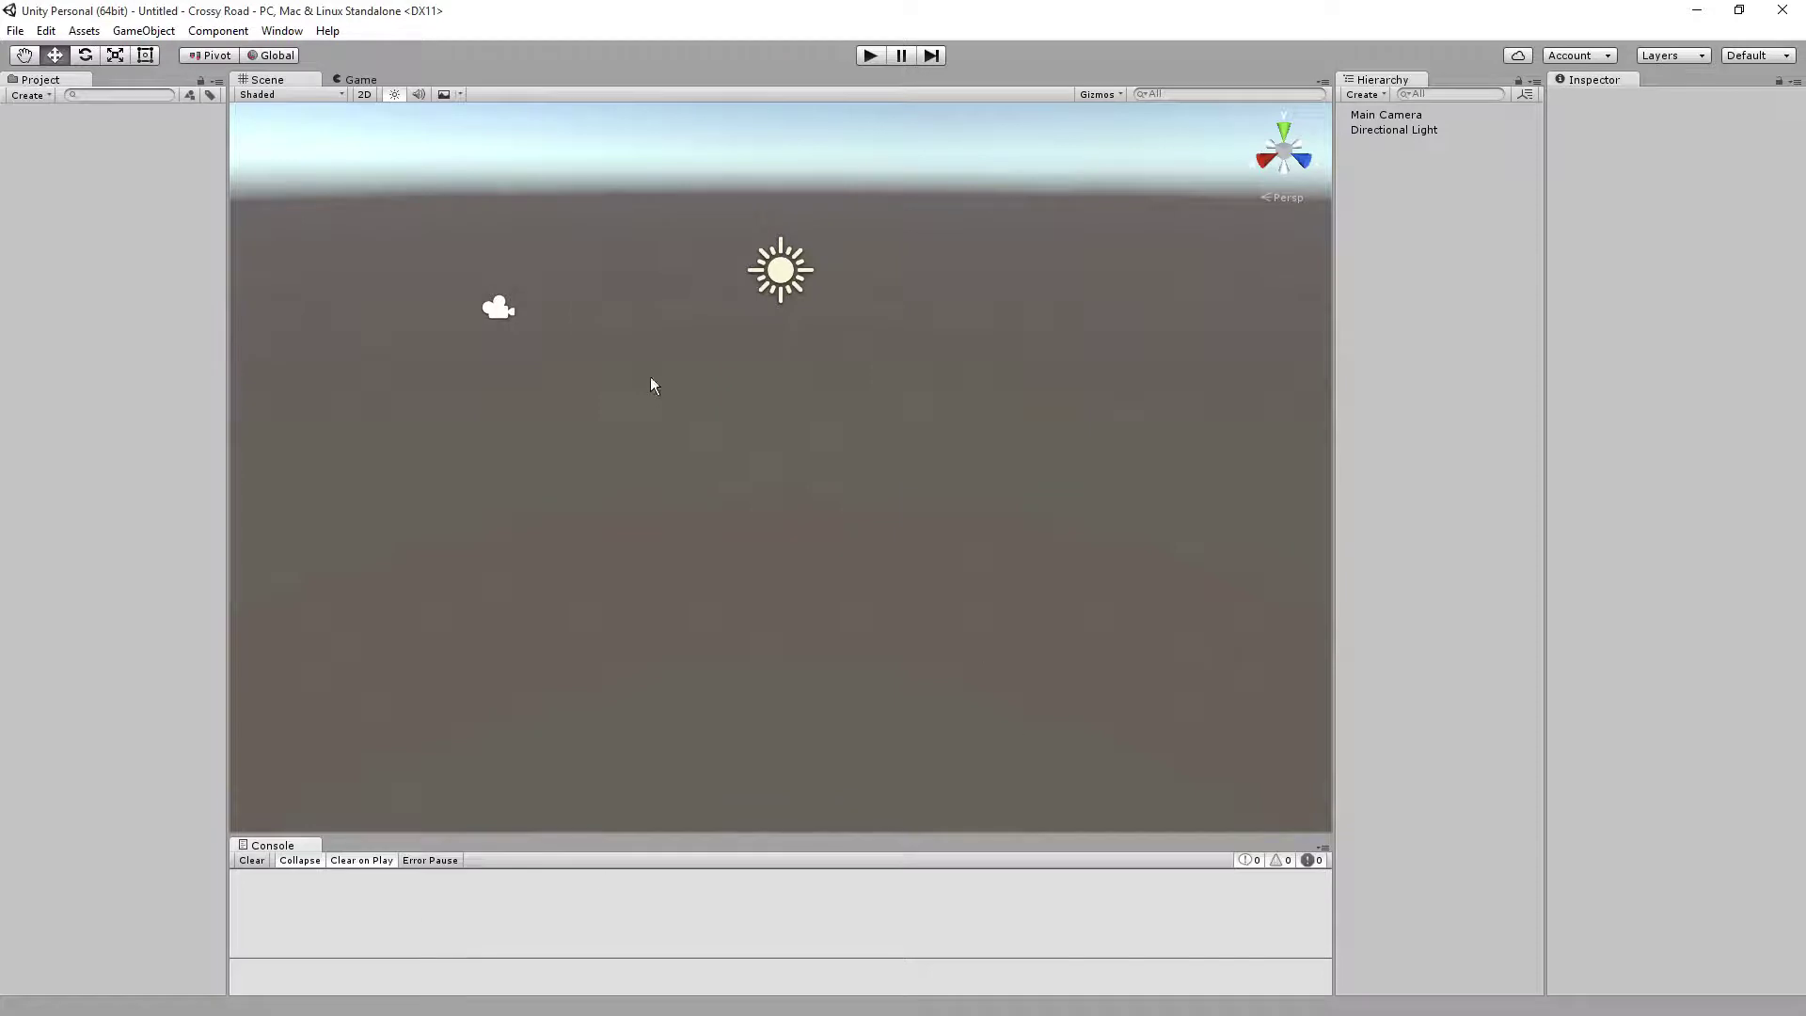
left_click_drag(337, 84, 1108, 409)
left_click_drag(964, 536, 751, 591)
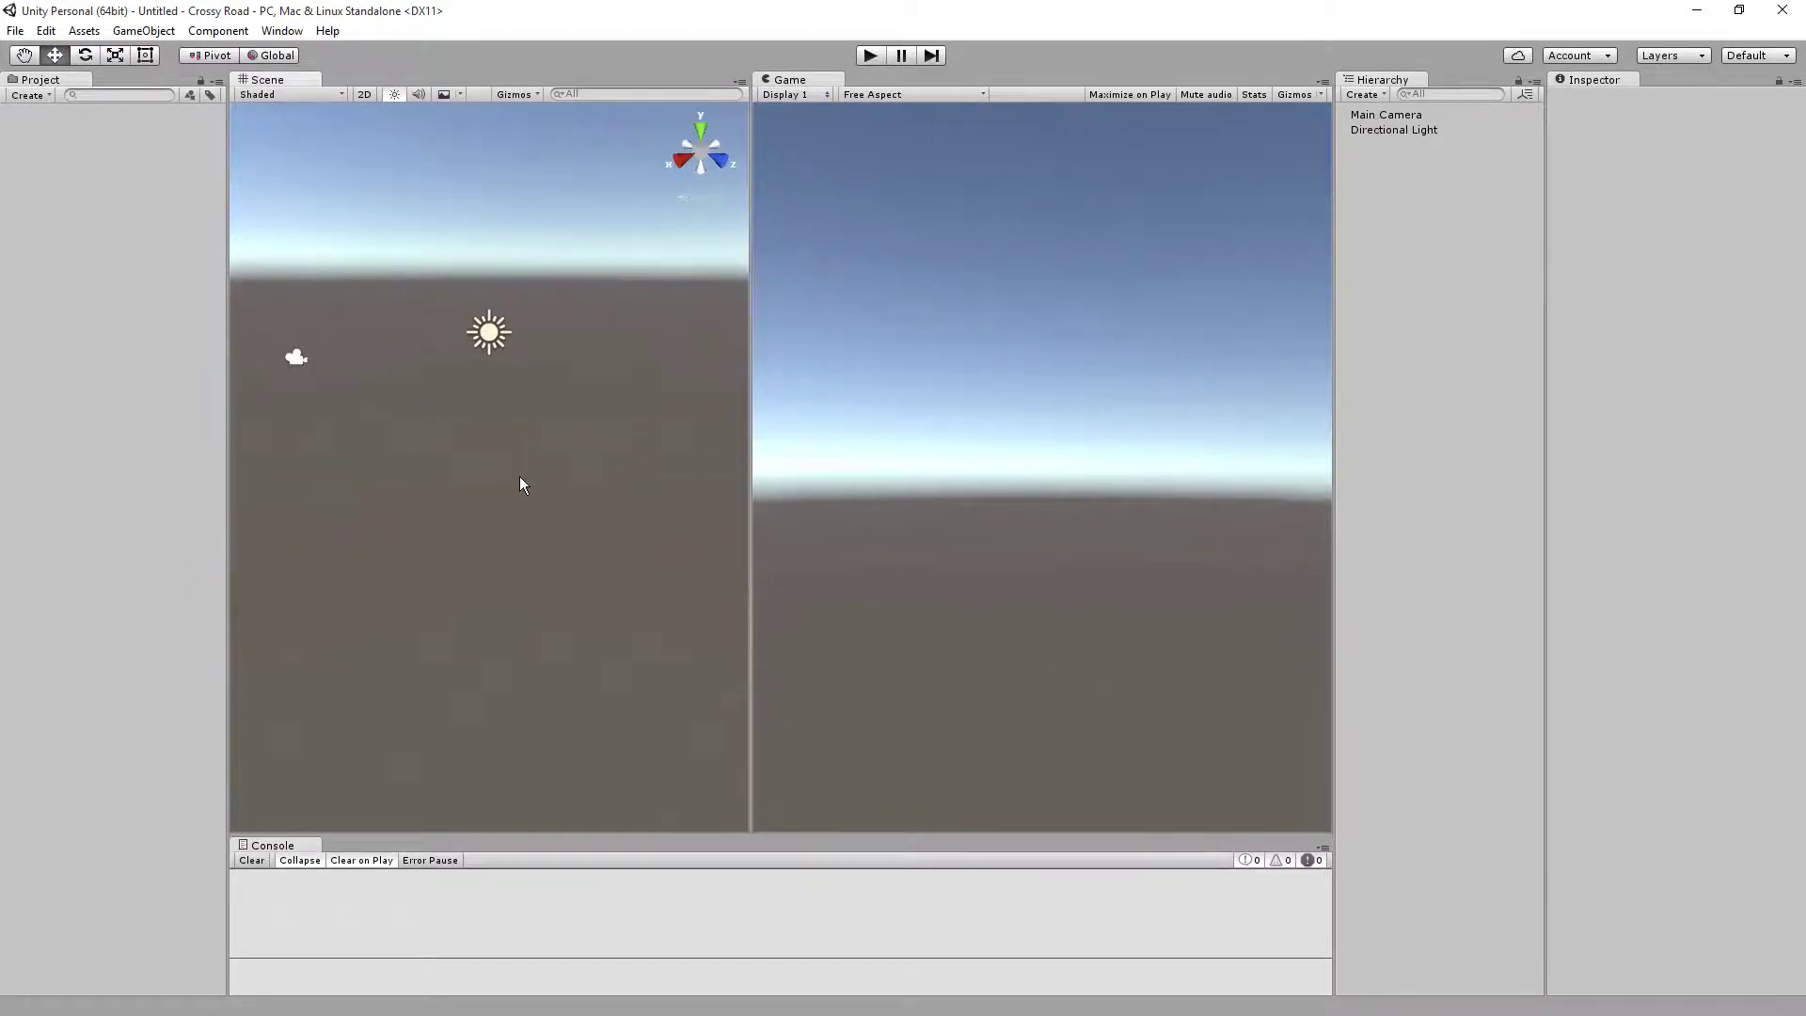
middle_click_drag(365, 355, 438, 389)
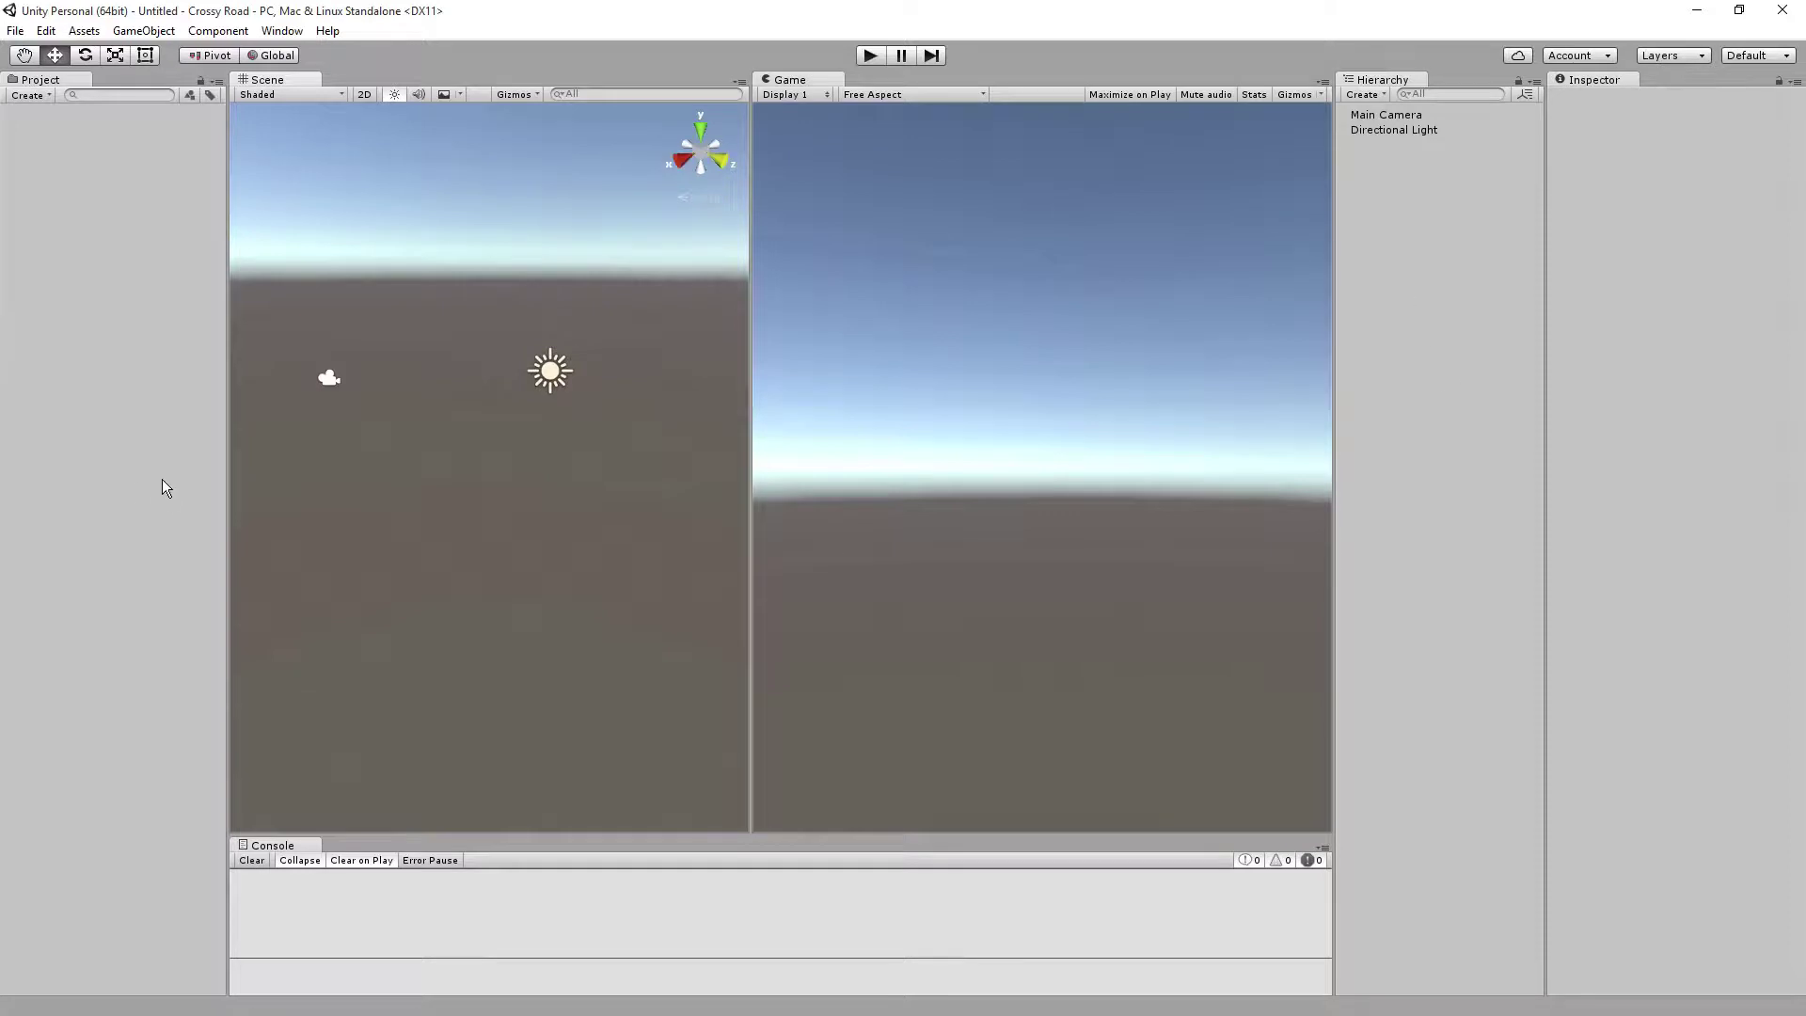
- Uncheck 3D Icons and Show Grid in the Scene view's Gizmos menu
left_click(514, 94)
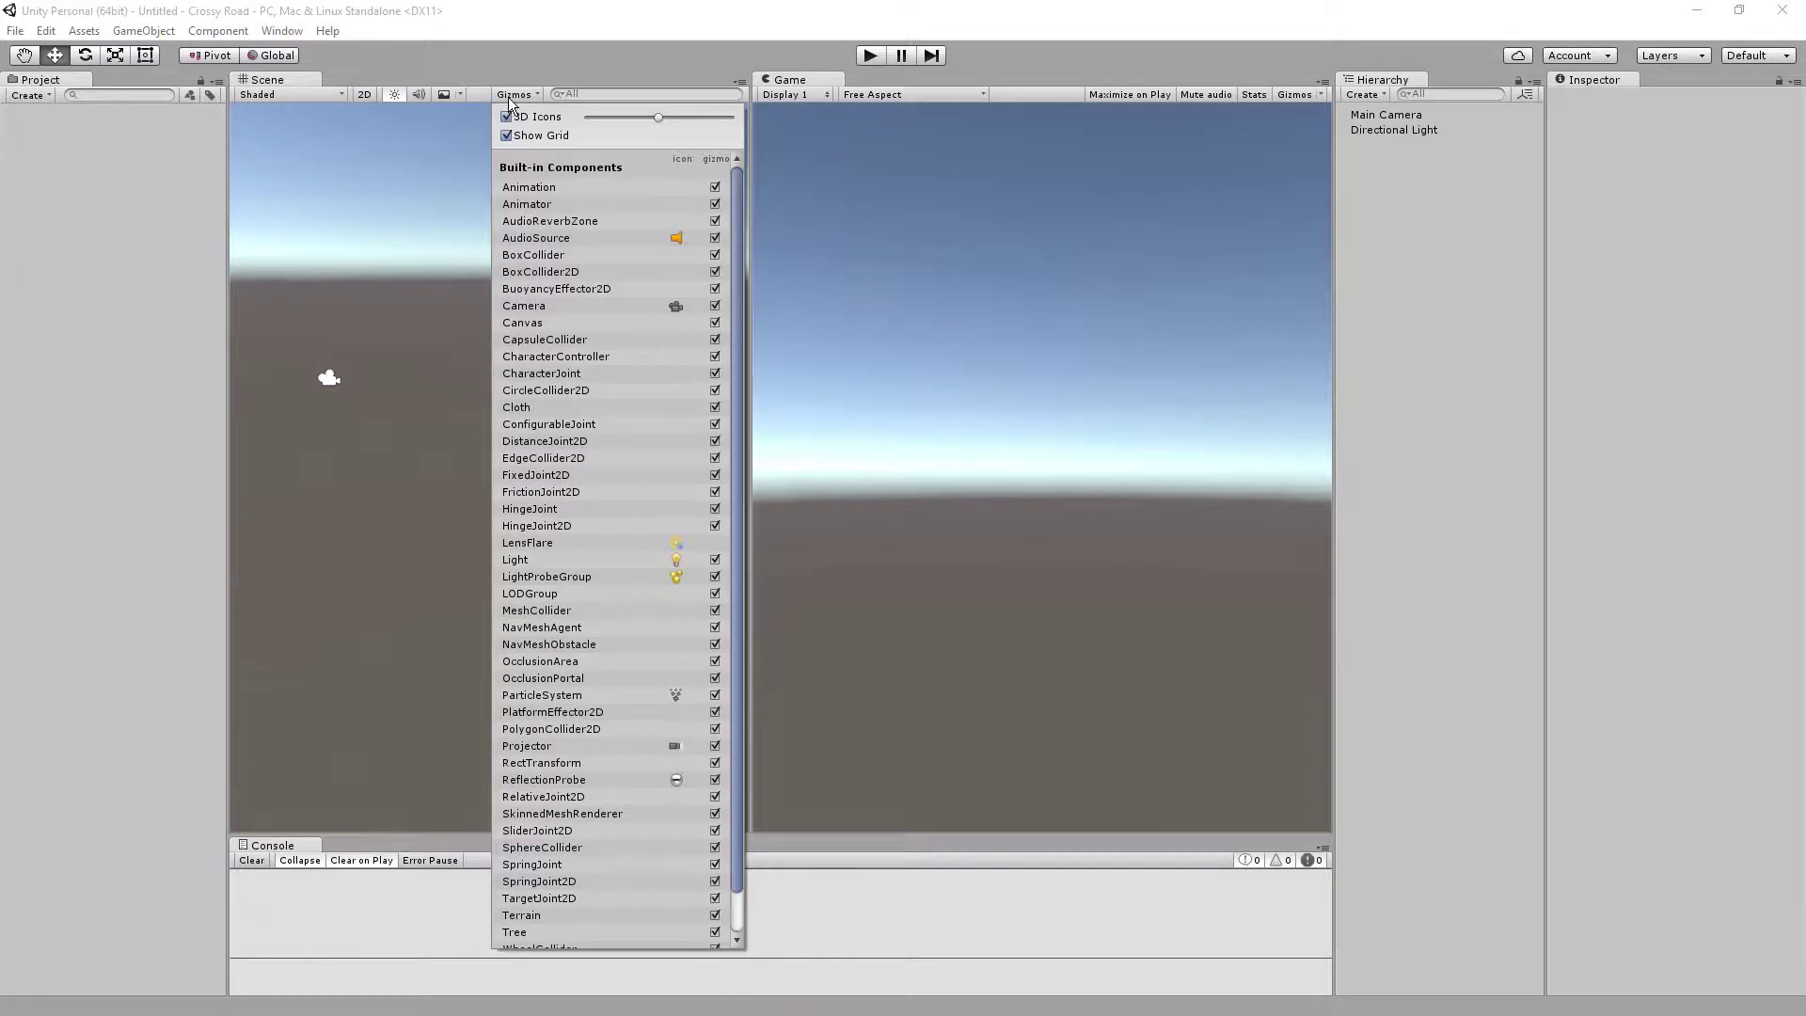
left_click(507, 117)
left_click(506, 136)
left_click(515, 66)
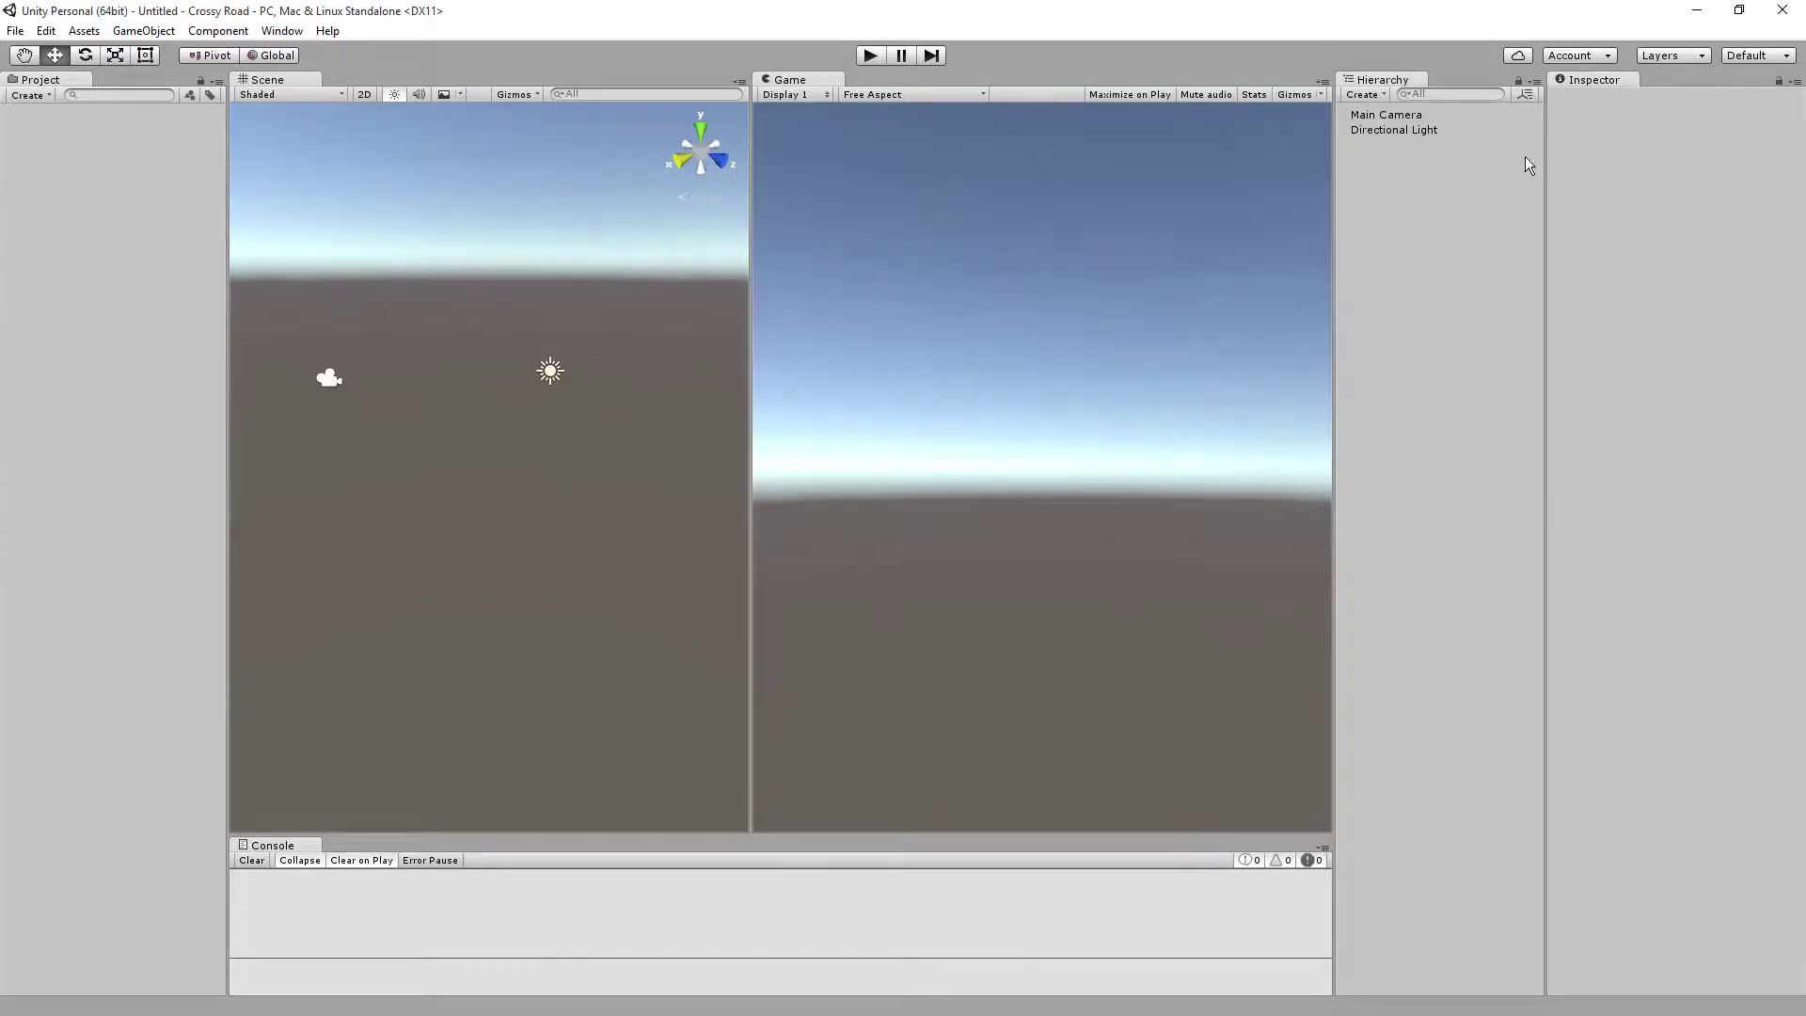
- Save the arrangement as a new layout, replacing the suggested name with a personal layout name
left_click(1751, 56)
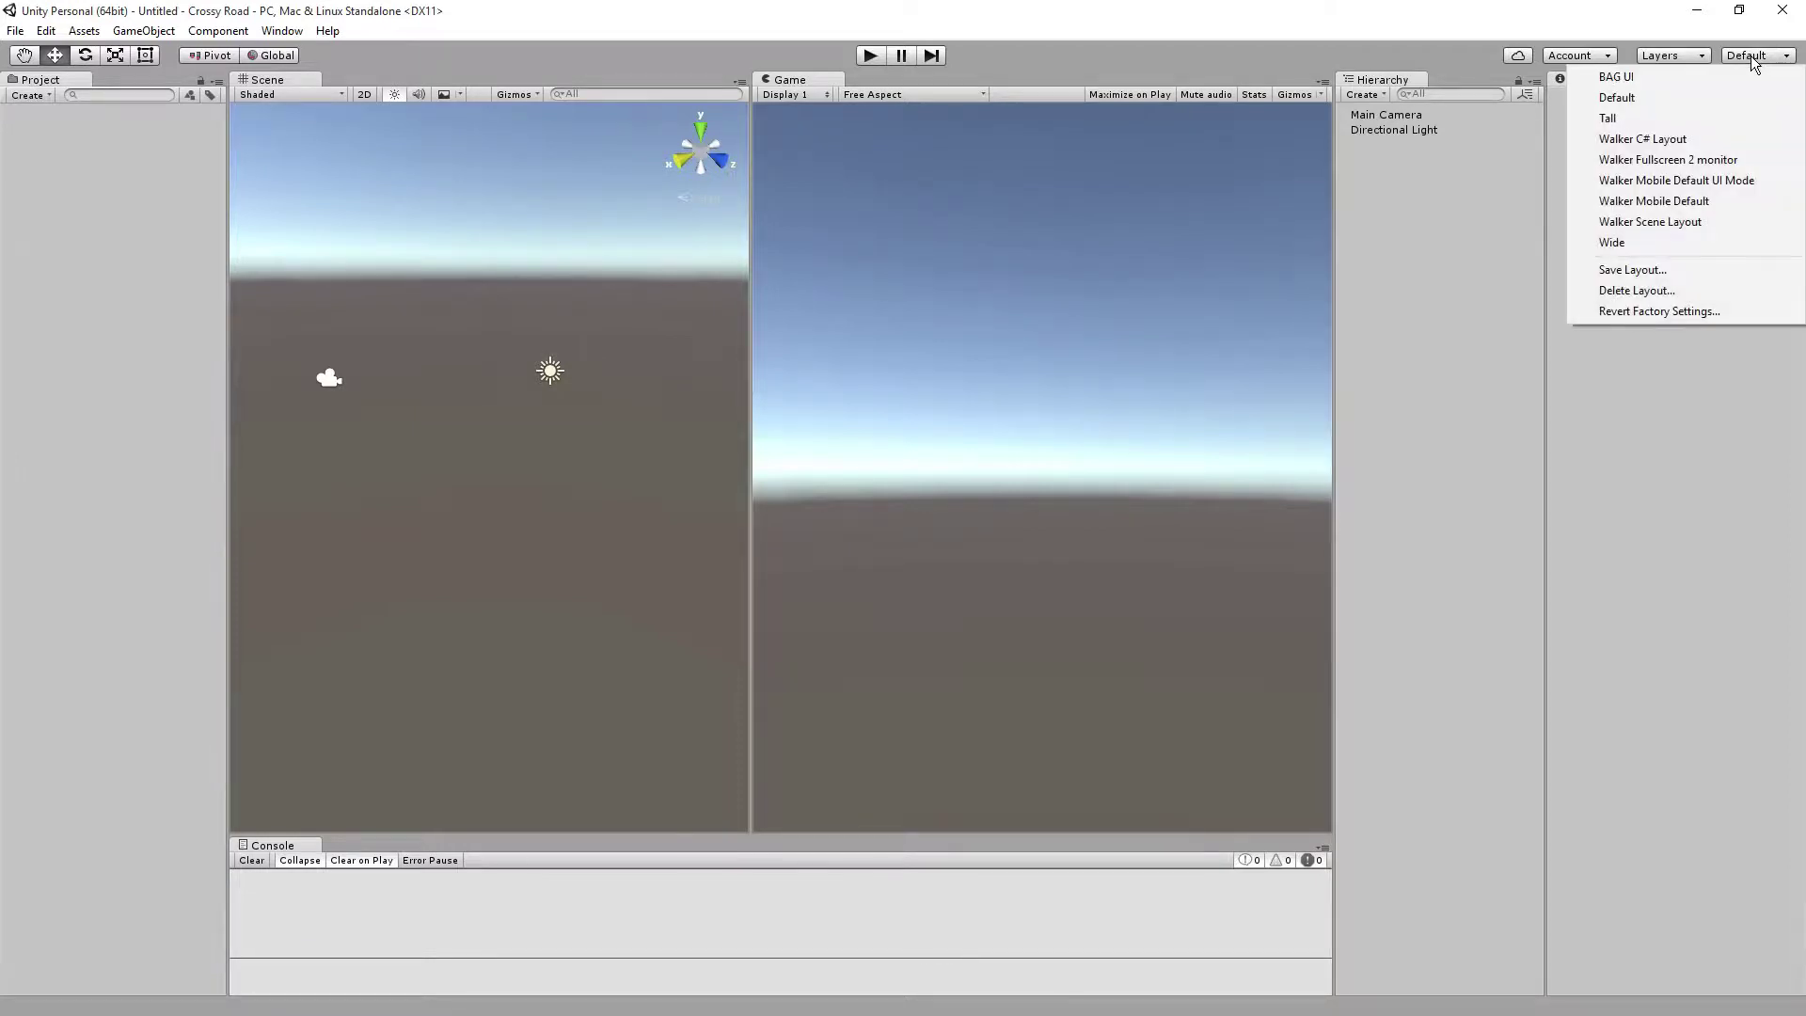
left_click(1645, 271)
type("Crossy")
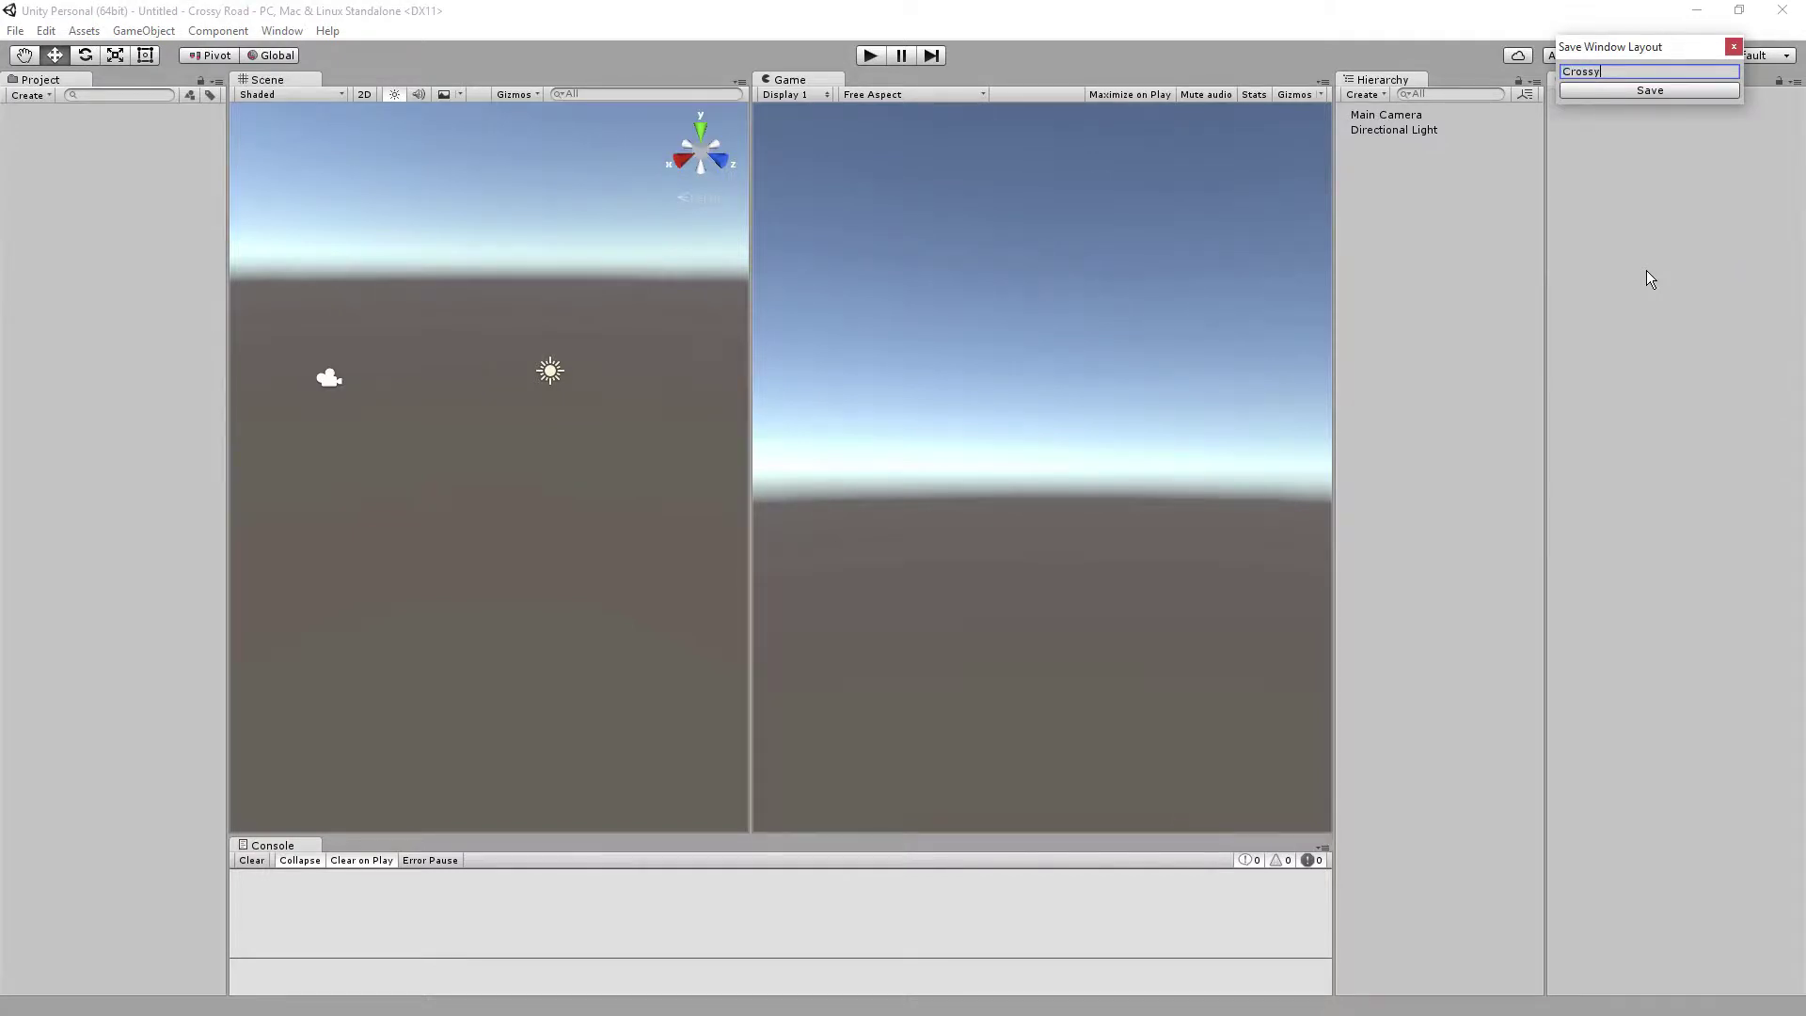
key("BackSpace")
key("BackSpace")
key("BackSpace")
key("BackSpace")
key("BackSpace")
key("BackSpace")
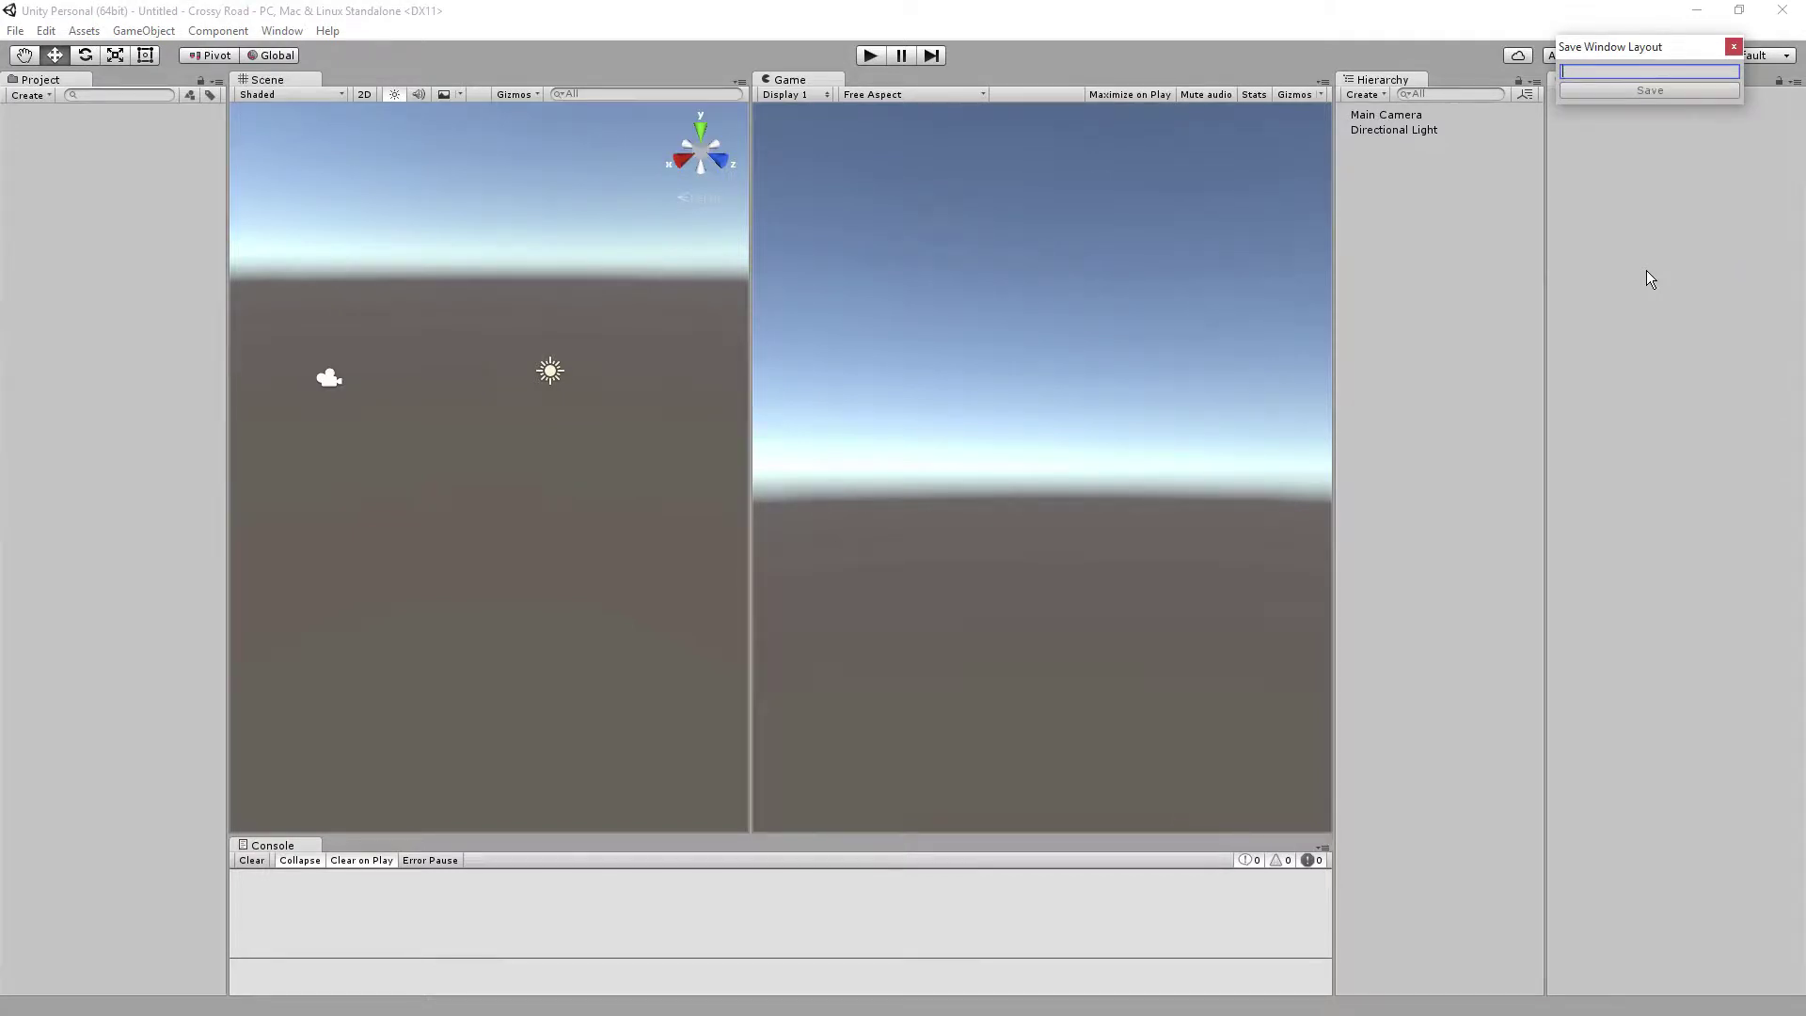
type("Walker")
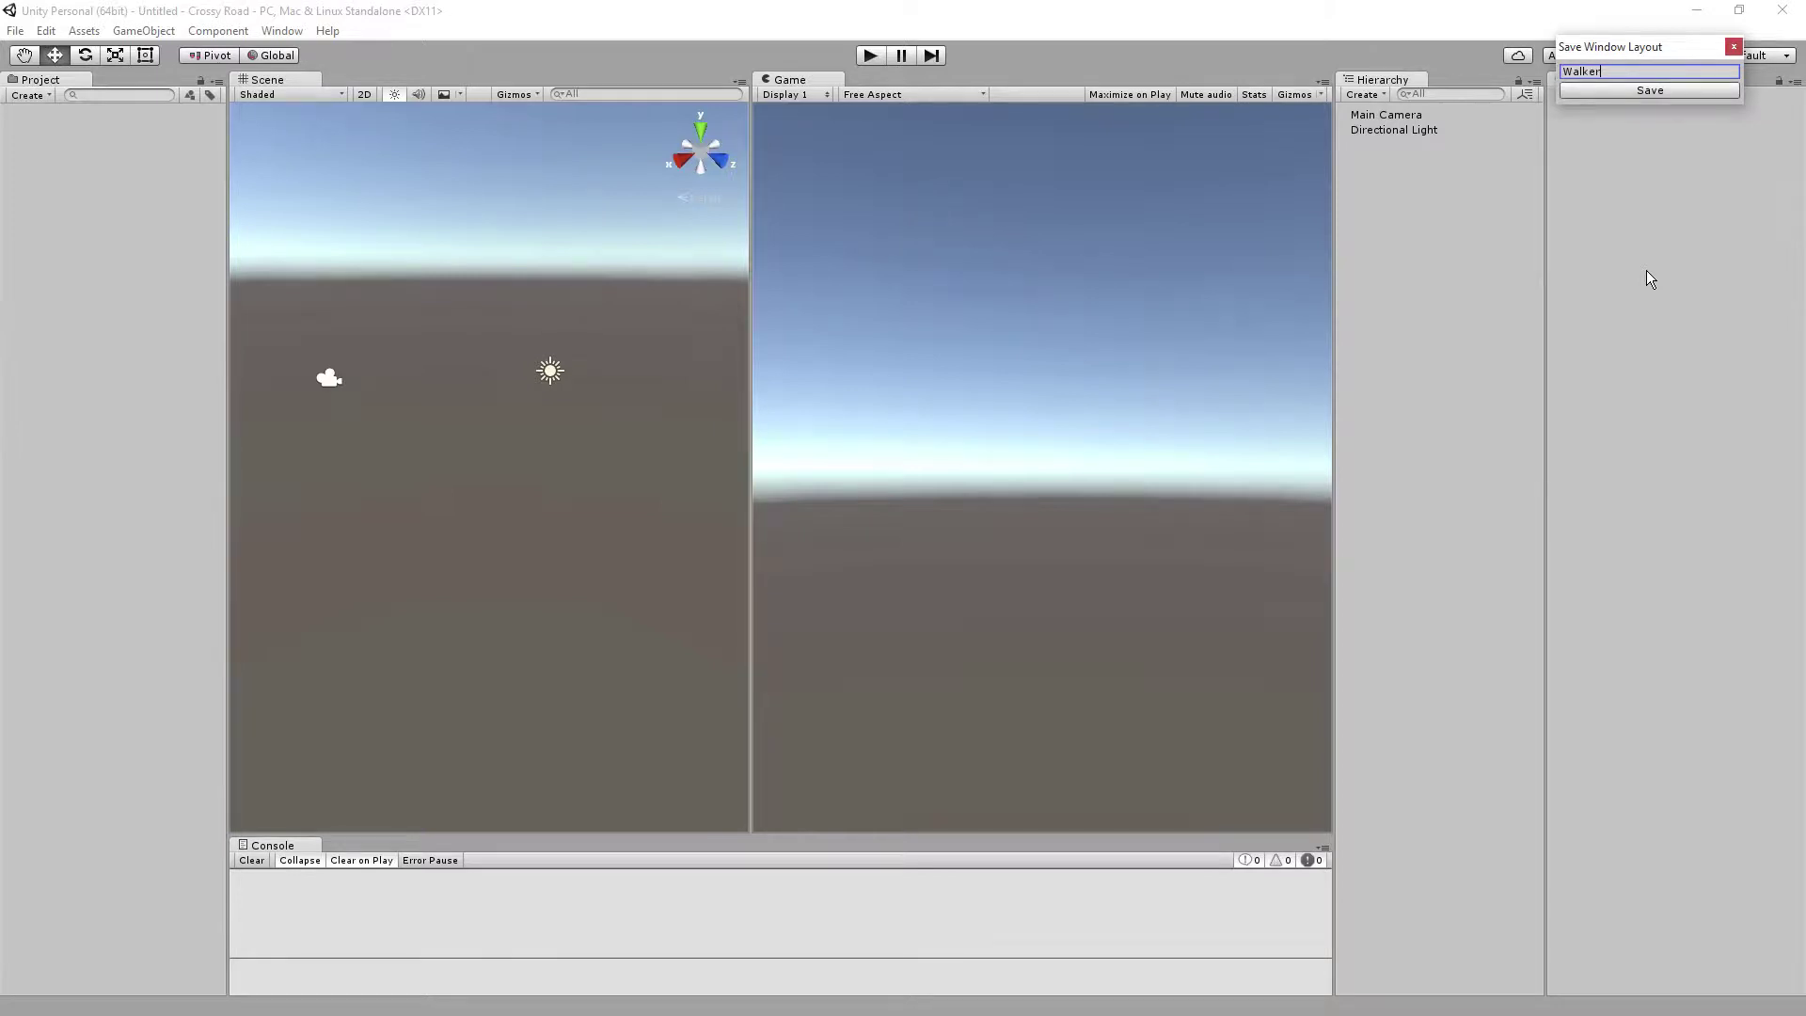
type(" D")
type("Layout")
left_click(1651, 91)
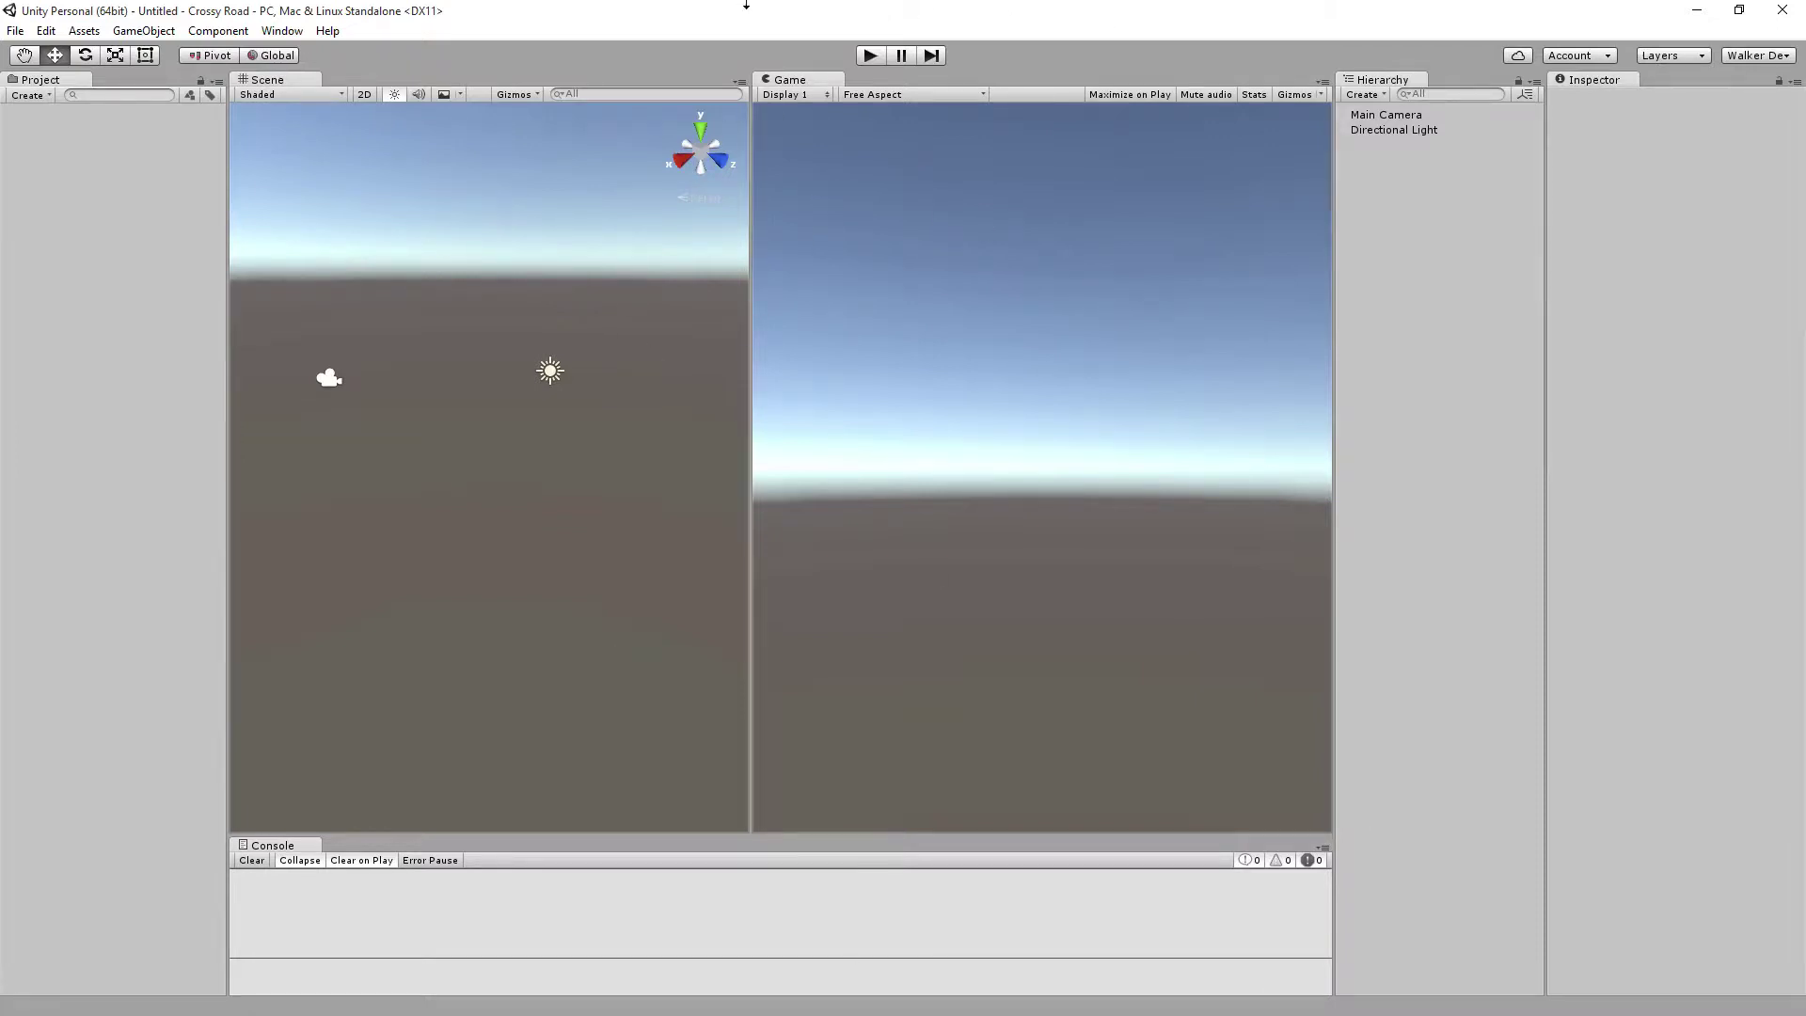
- Open Download › unity packages in File Explorer and select Crossy Road v1.unitypackage
left_click_drag(759, 28, 724, 668)
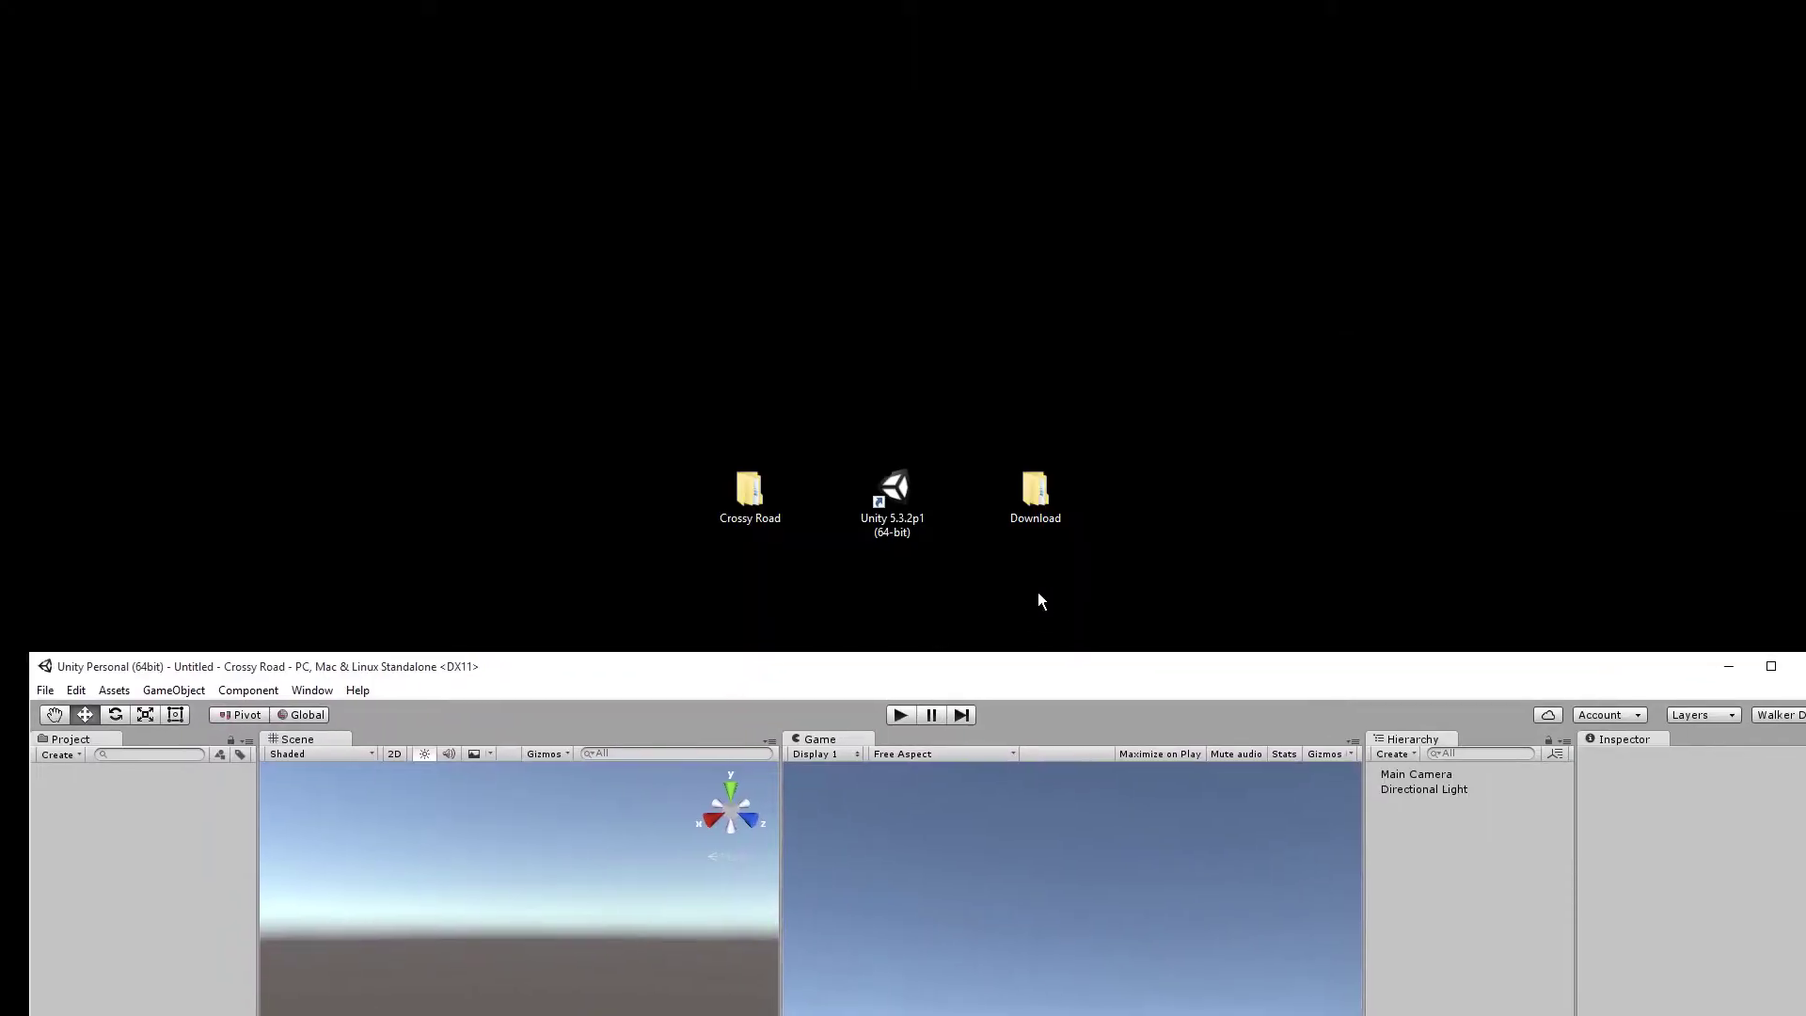
double_click(1034, 499)
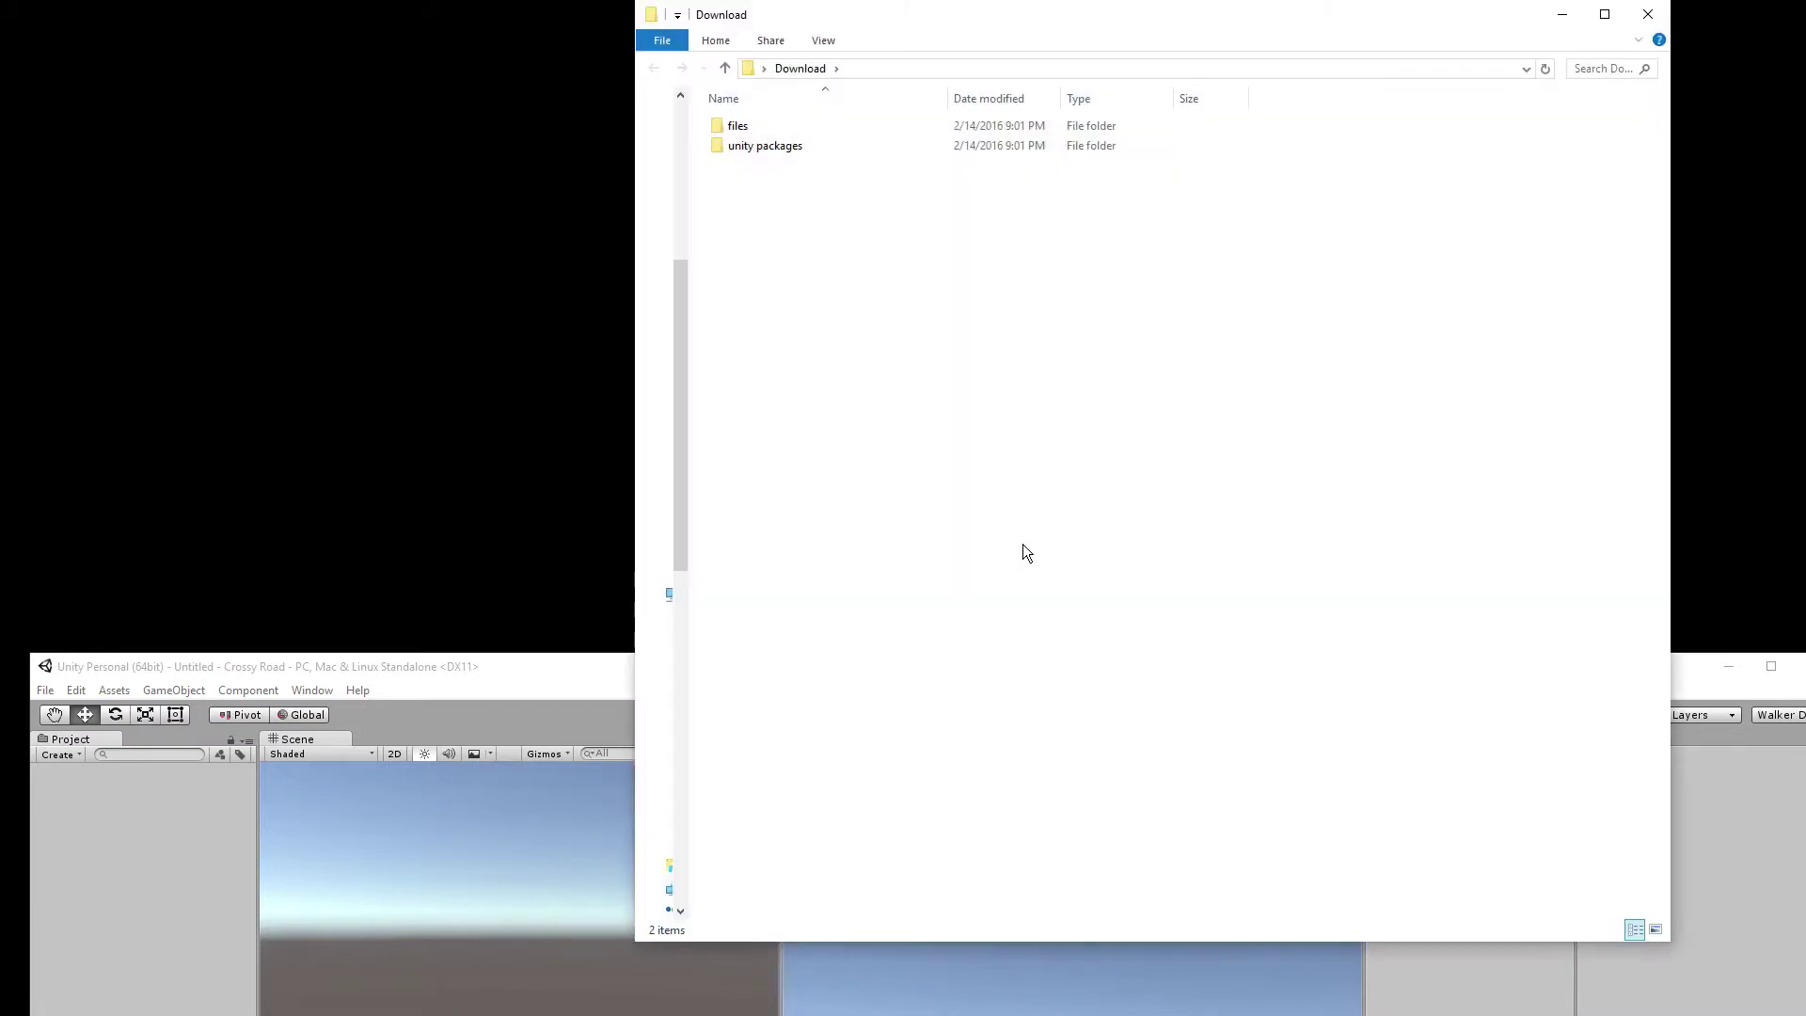
double_click(749, 146)
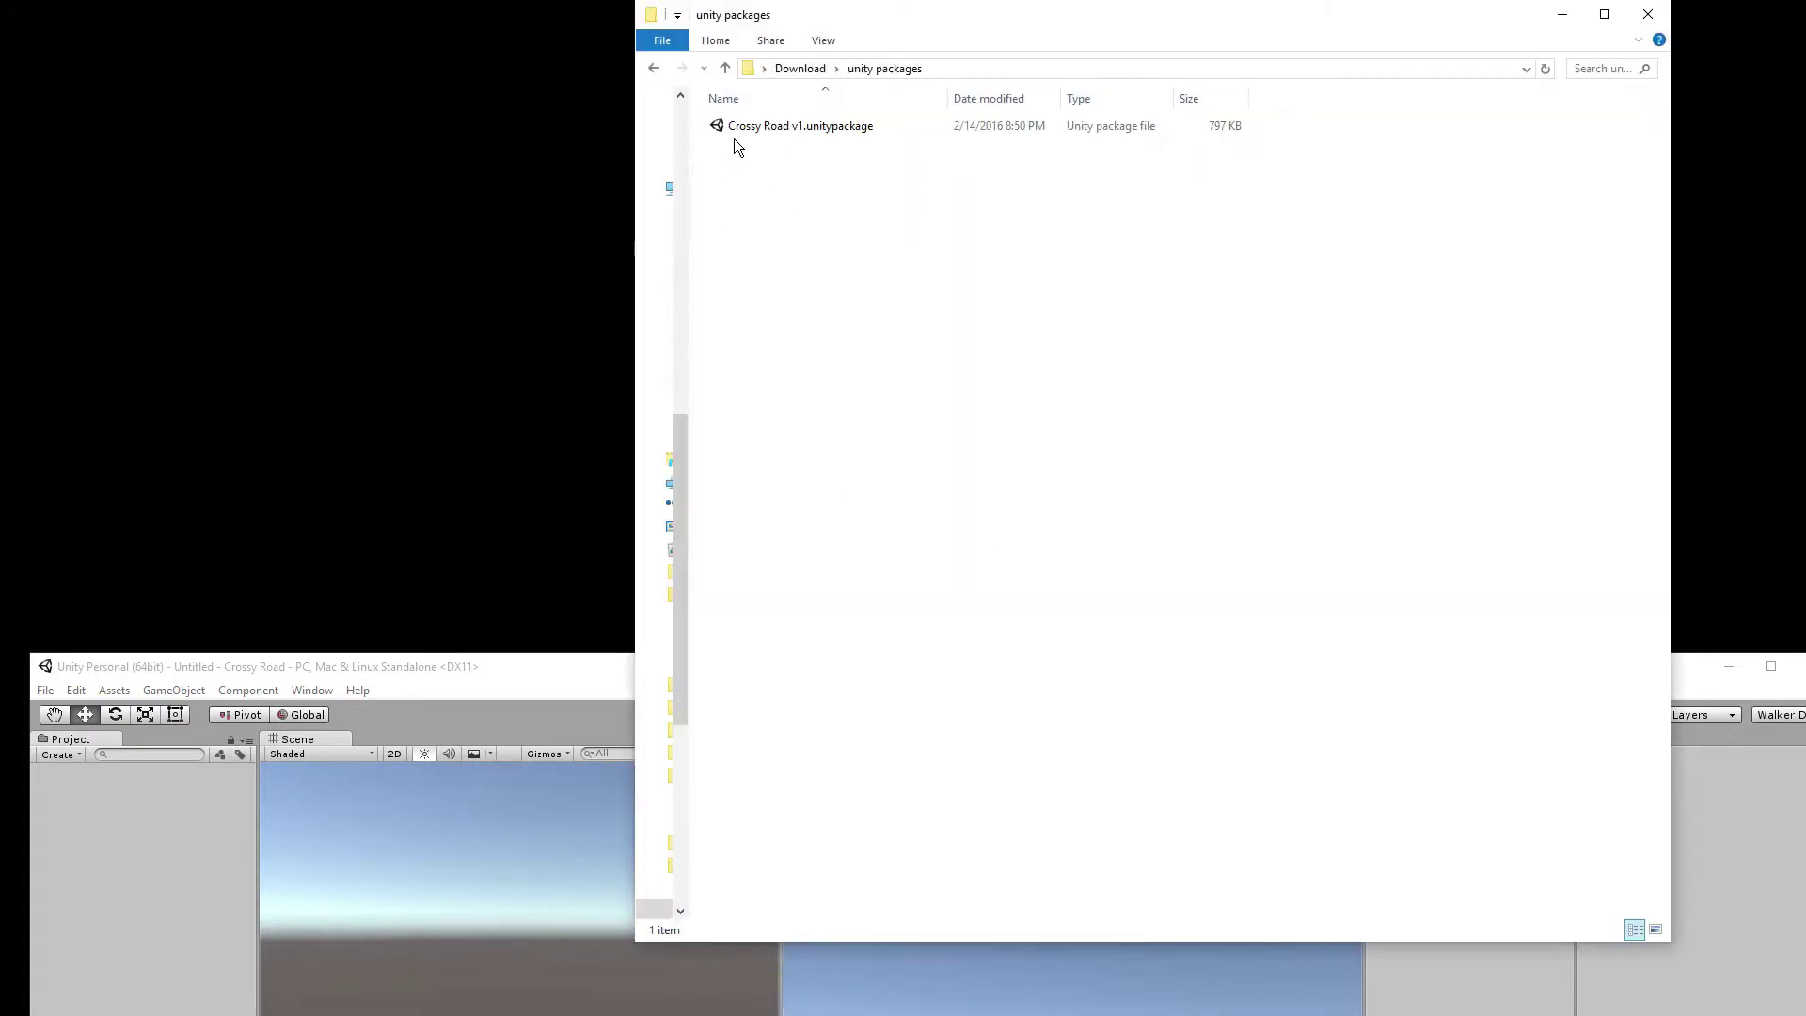
left_click(790, 142)
left_click_drag(543, 687, 553, 6)
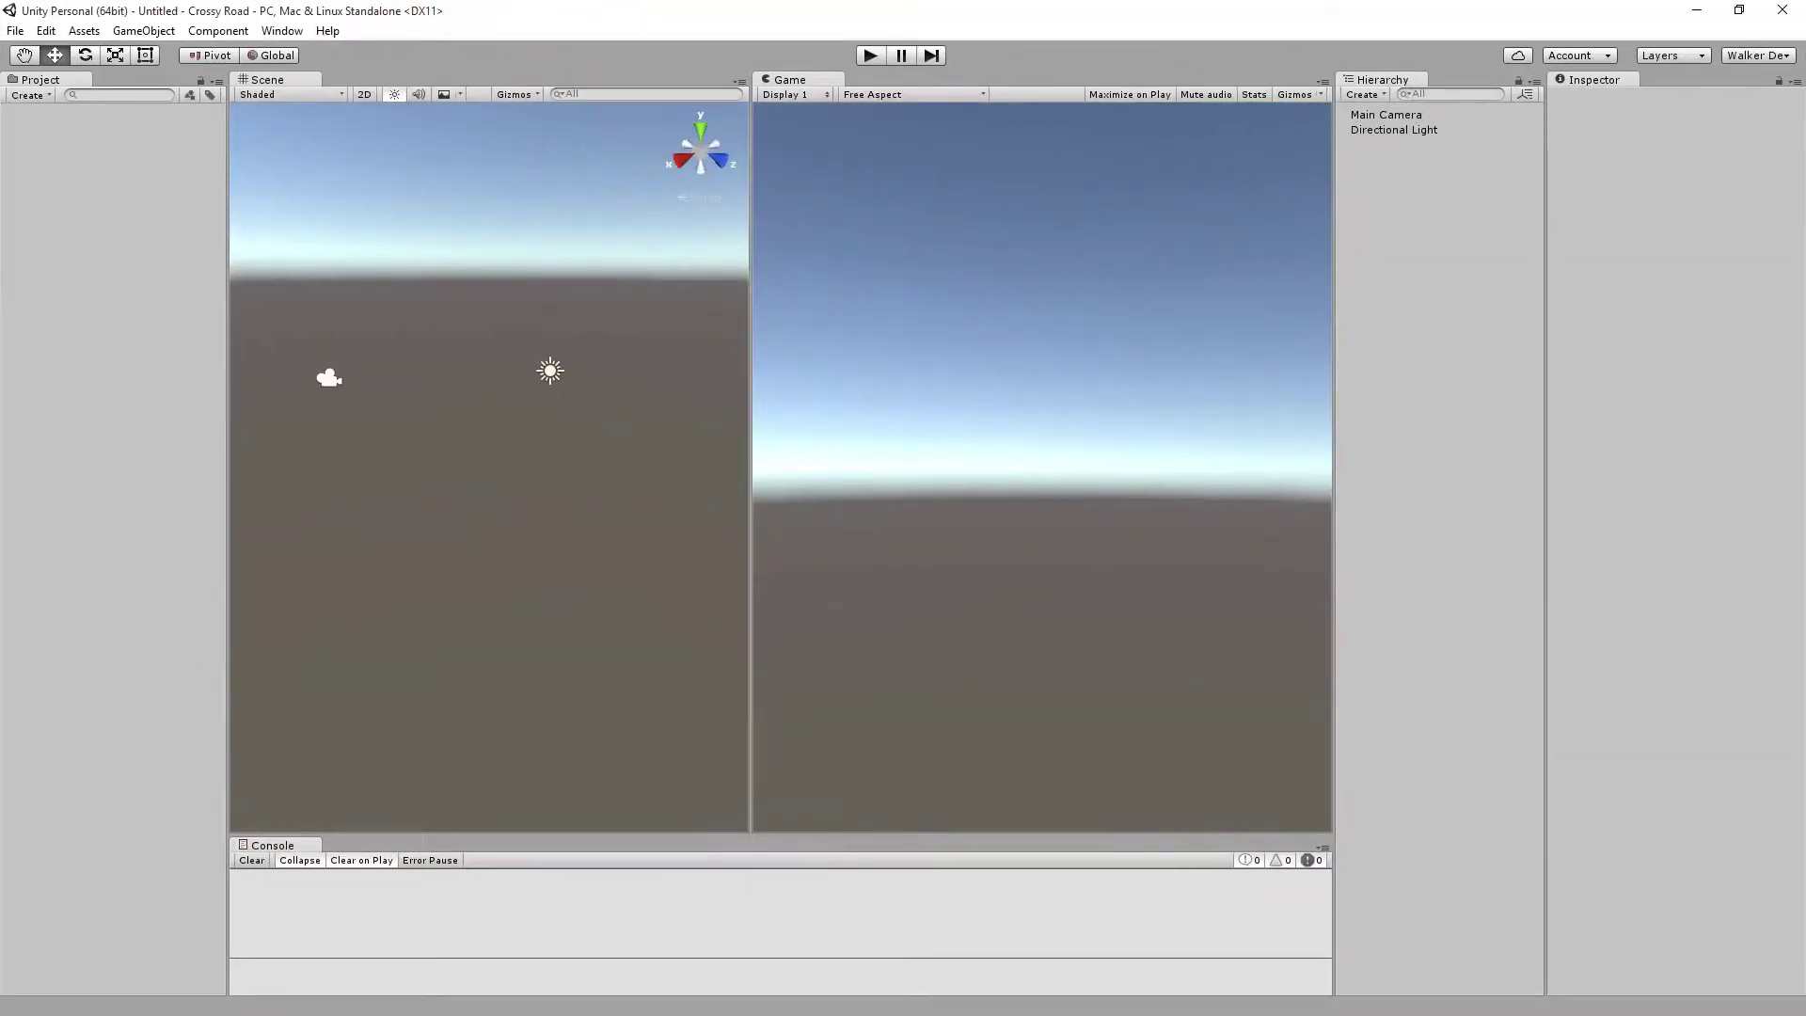
key("alt+Tab")
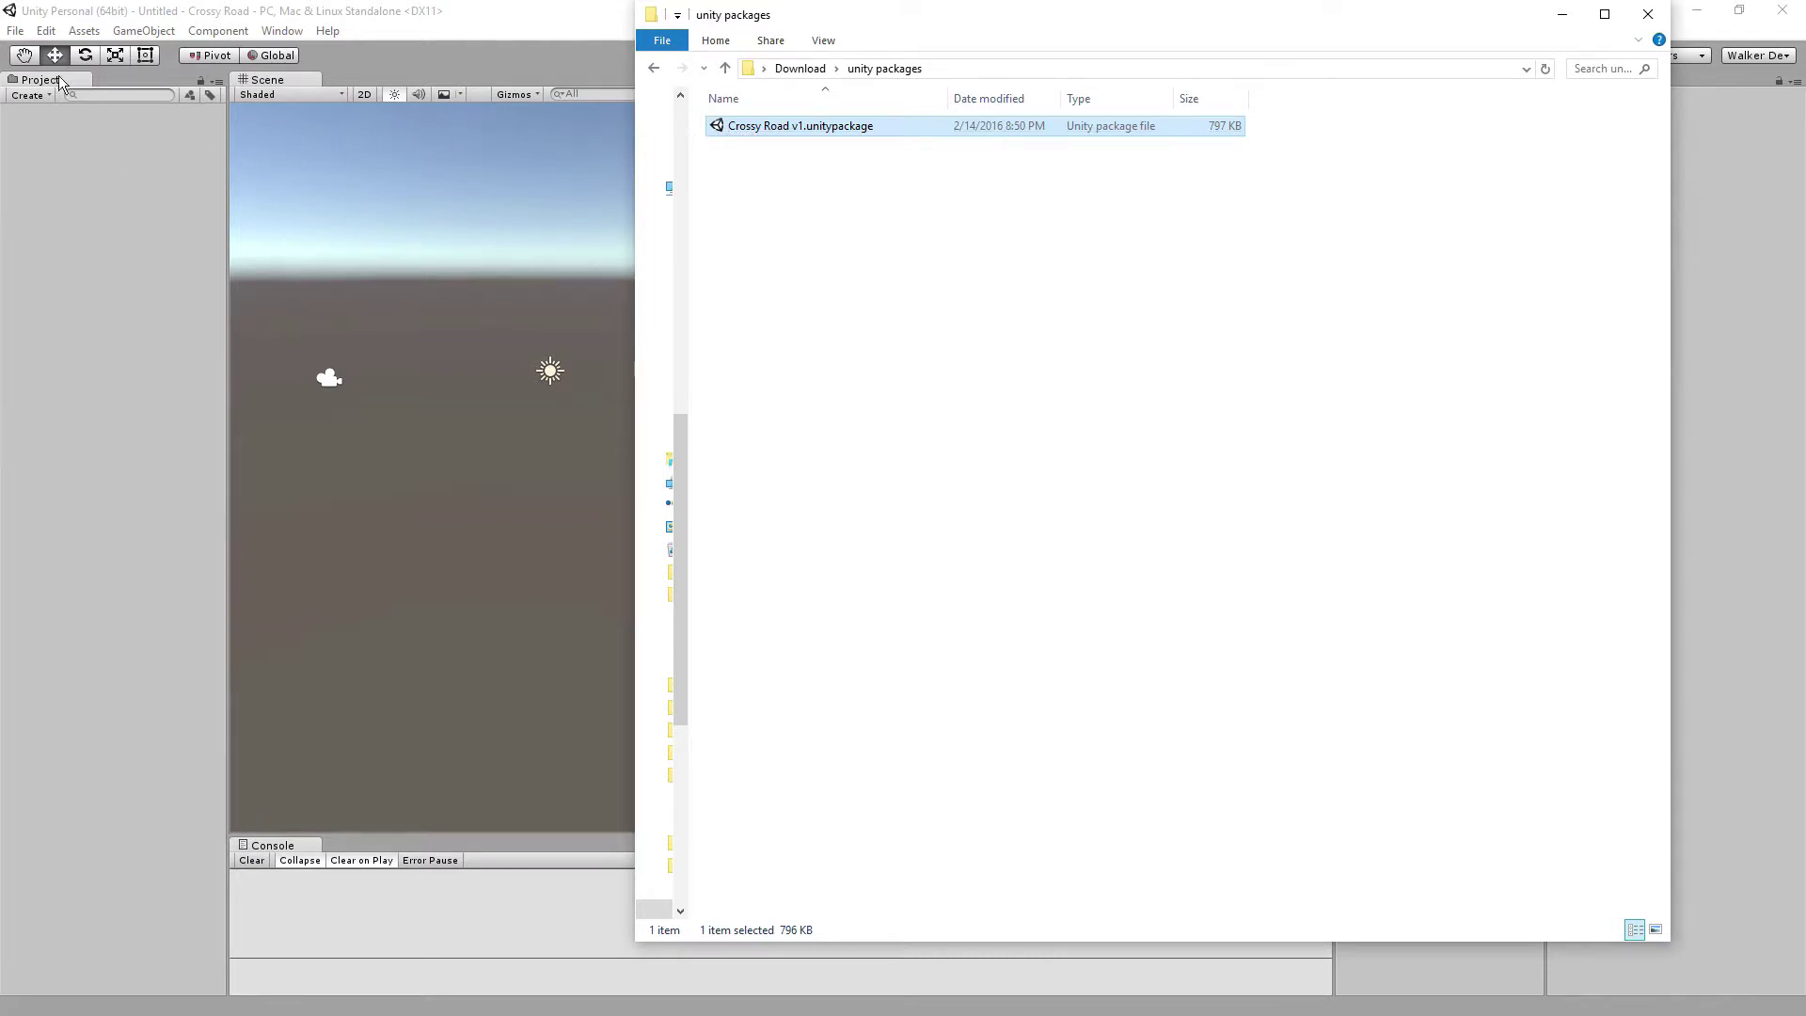
- Drag Crossy Road v1.unitypackage from Explorer into Unity's Project panel to begin importing
left_click(70, 39)
left_click(83, 31)
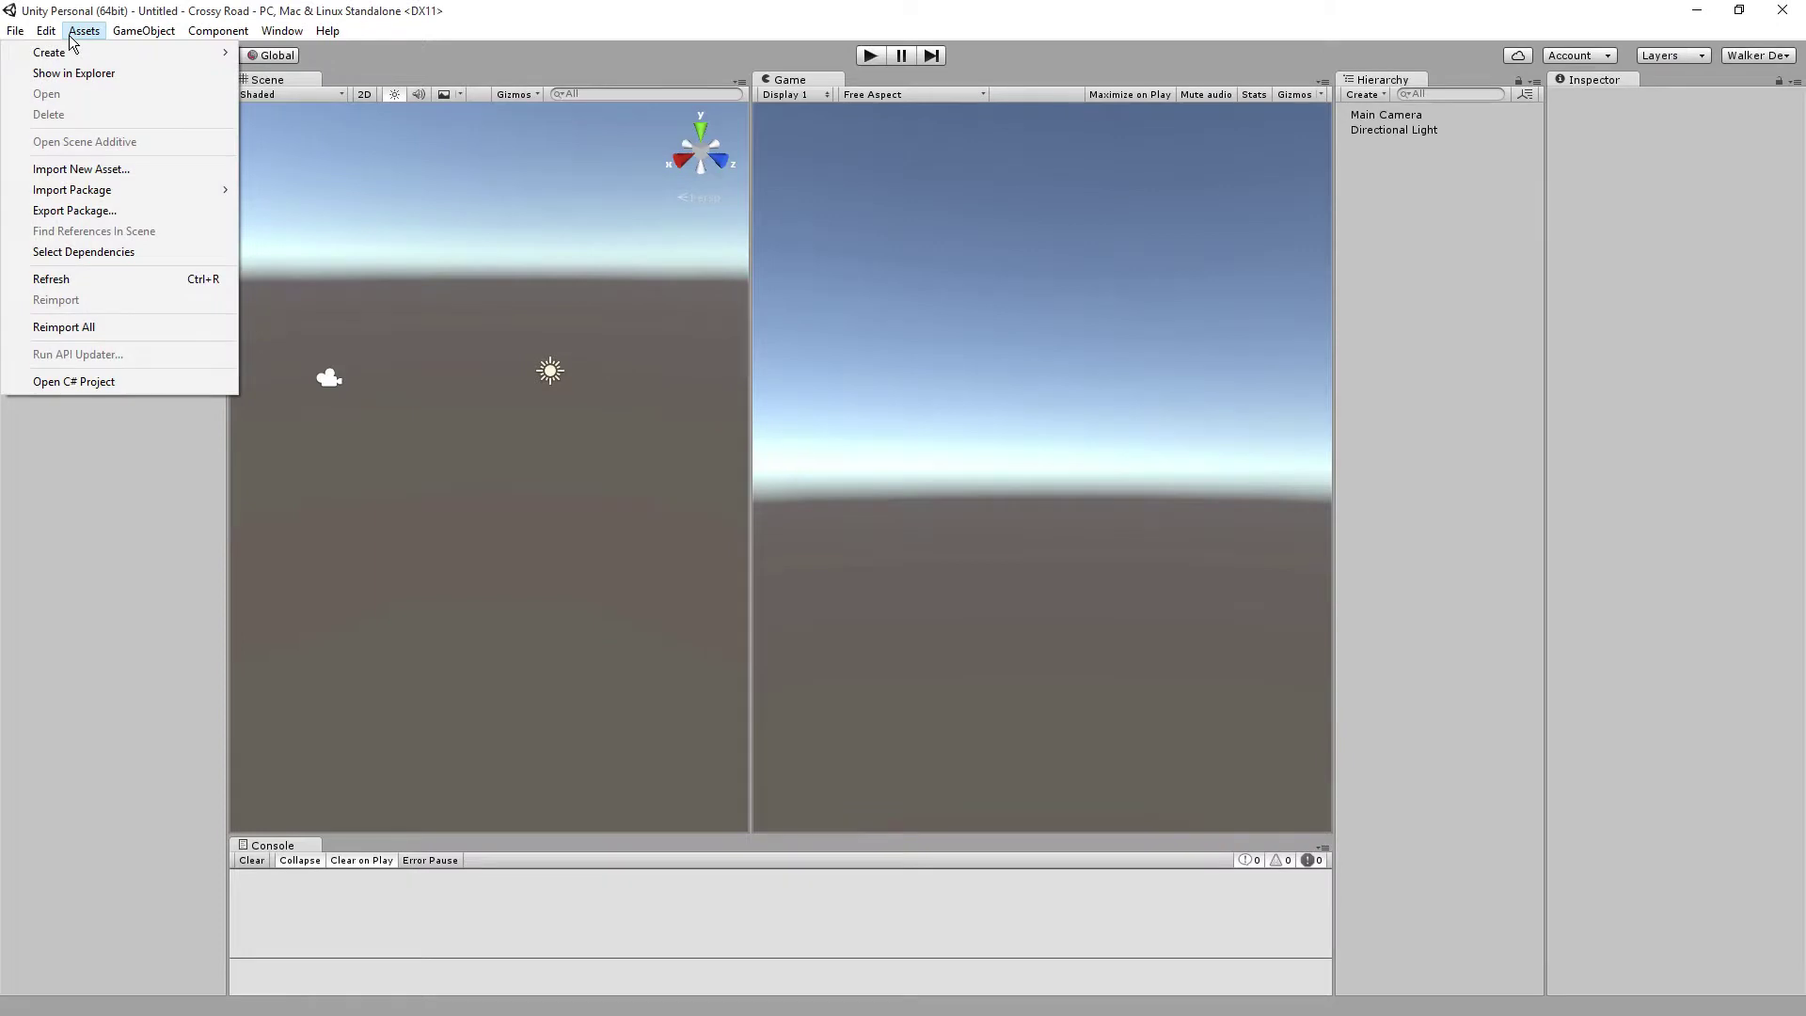
mouse_move(105, 194)
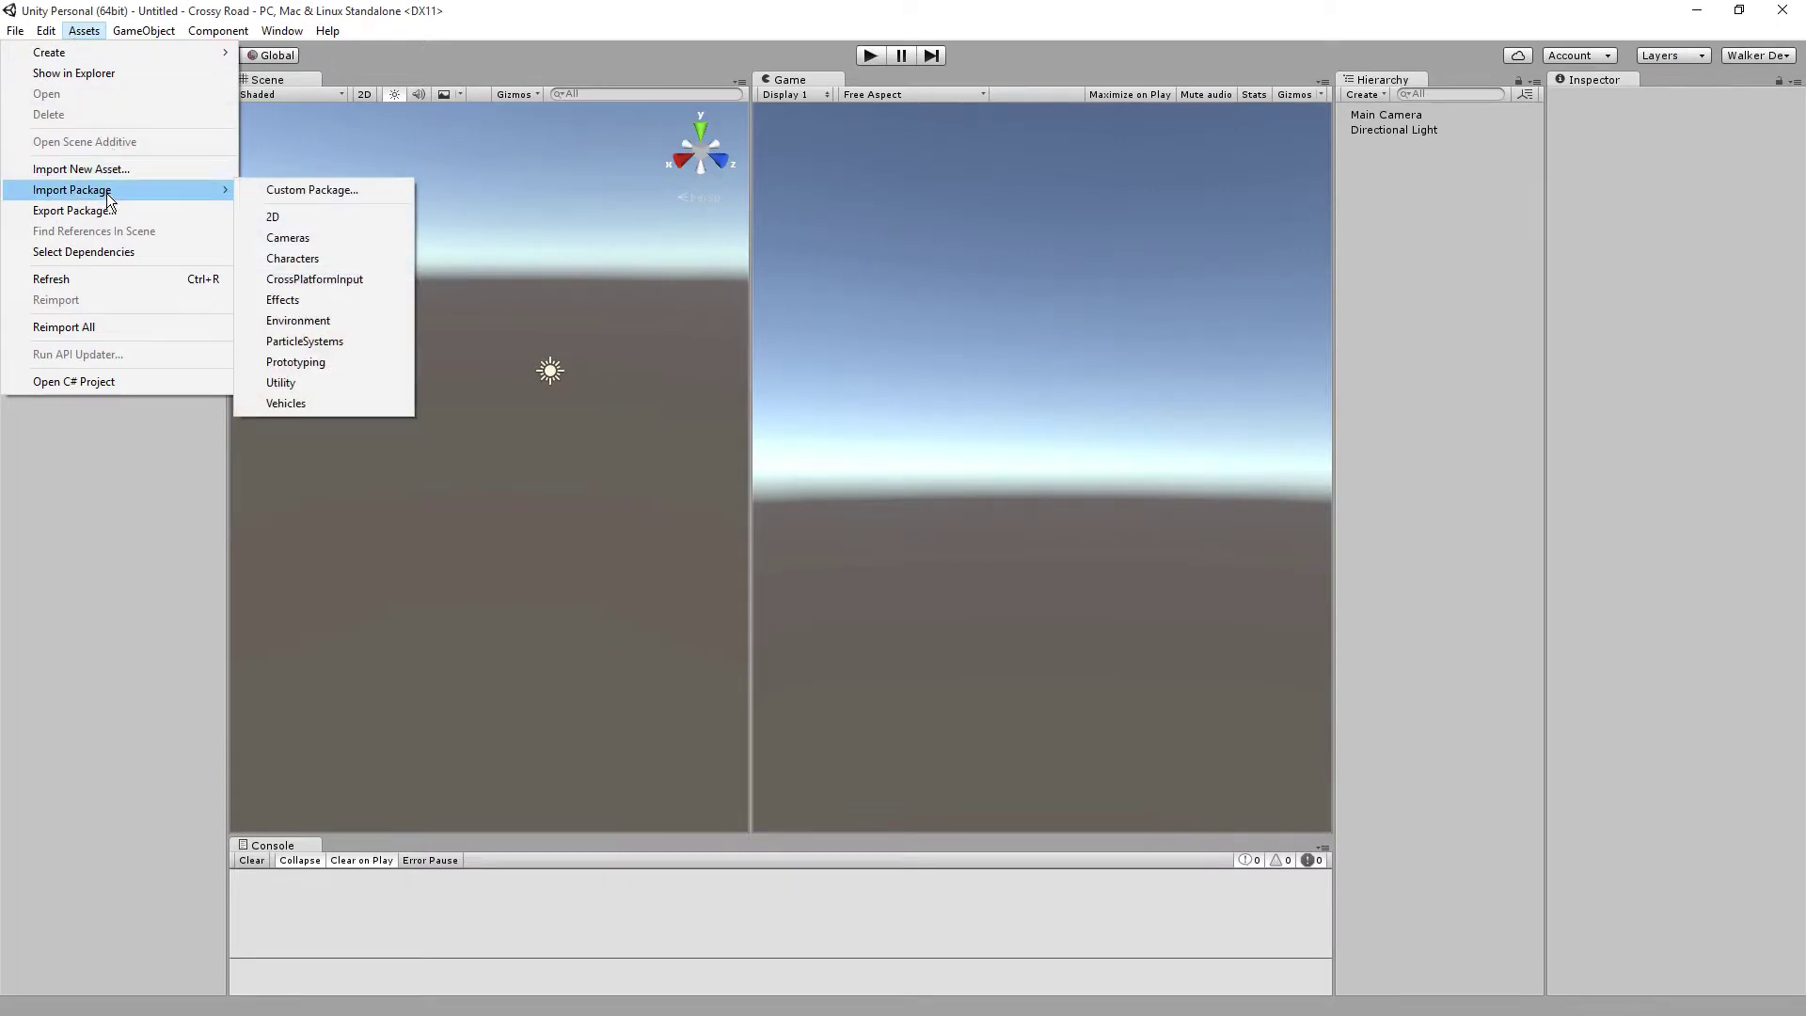
left_click(169, 517)
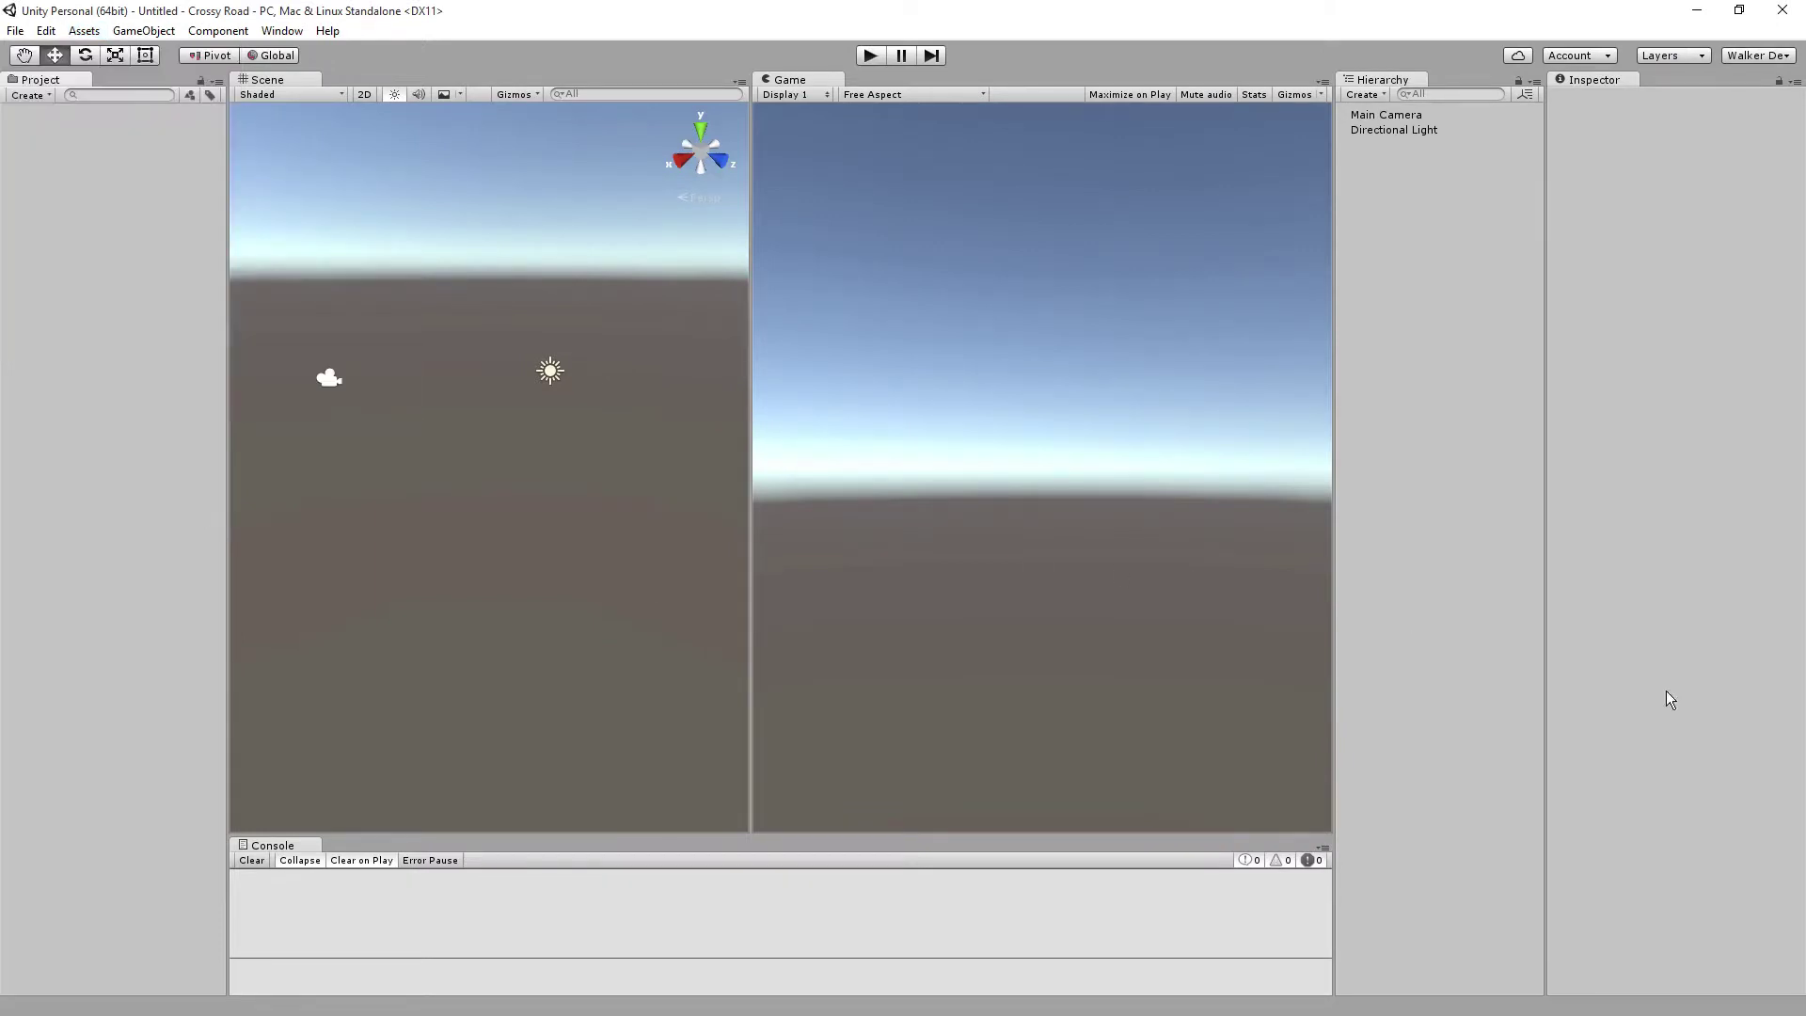
key("alt+Tab")
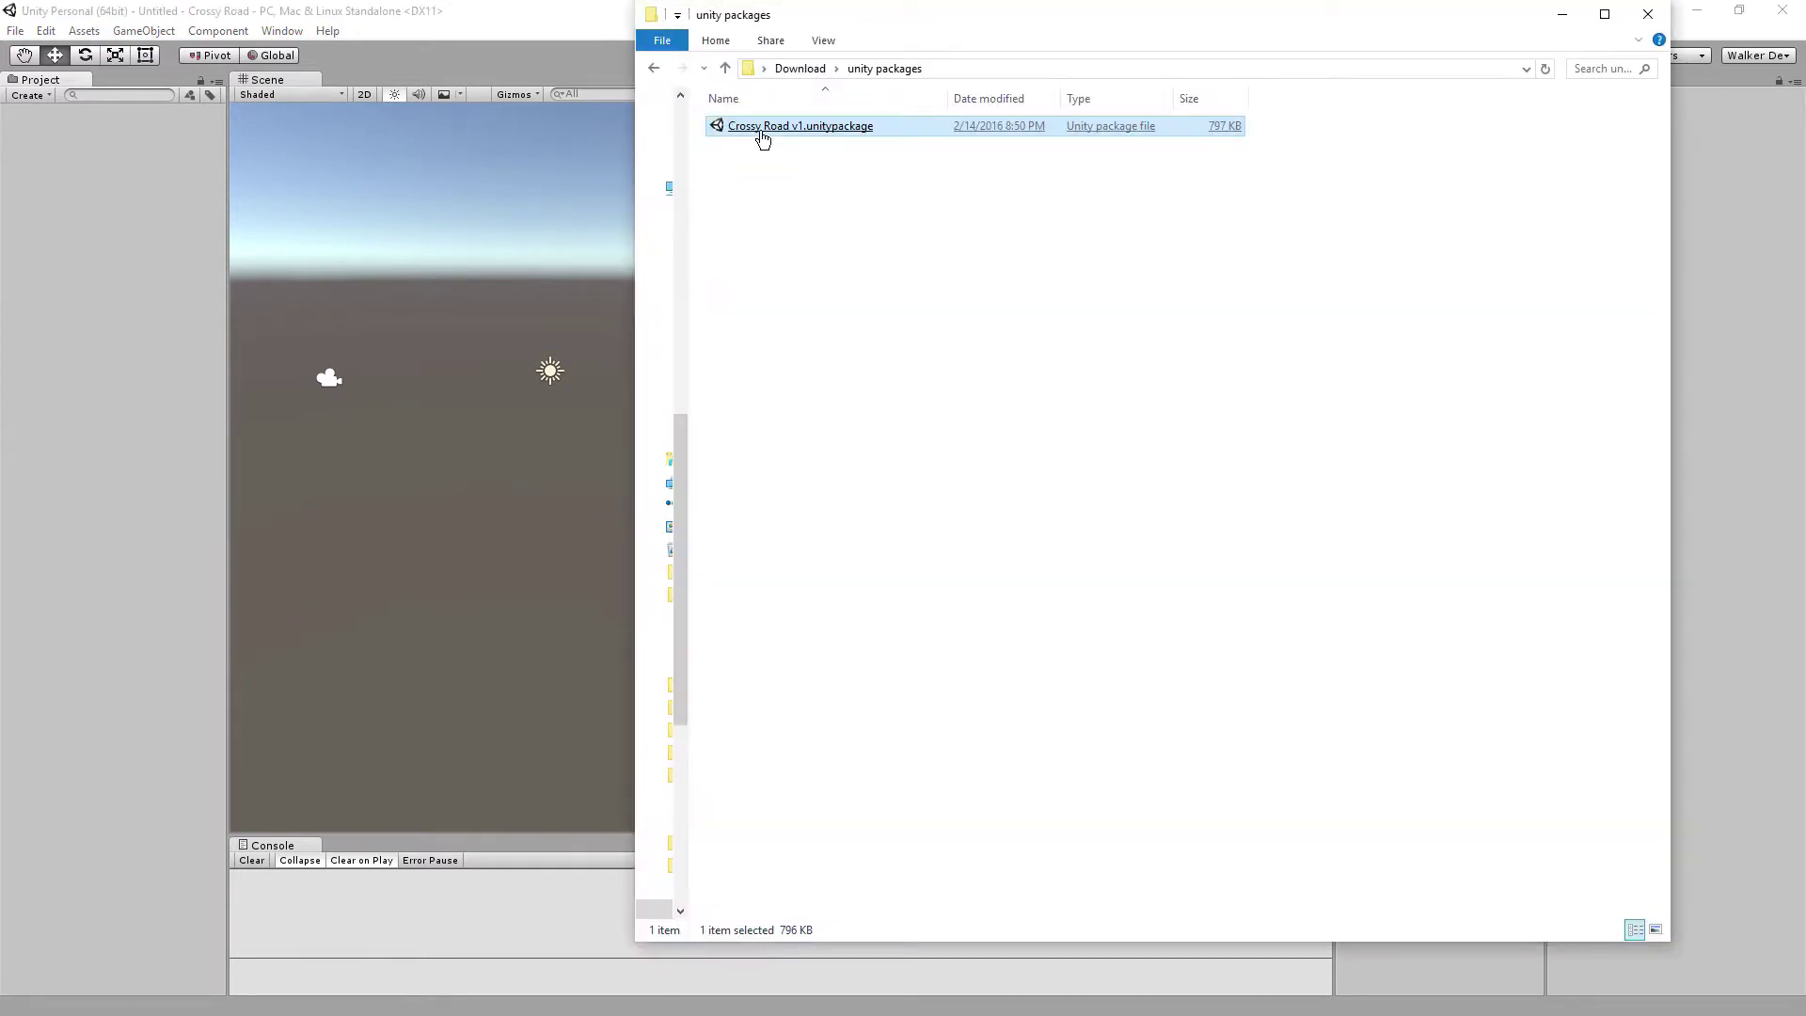
left_click_drag(762, 141, 76, 183)
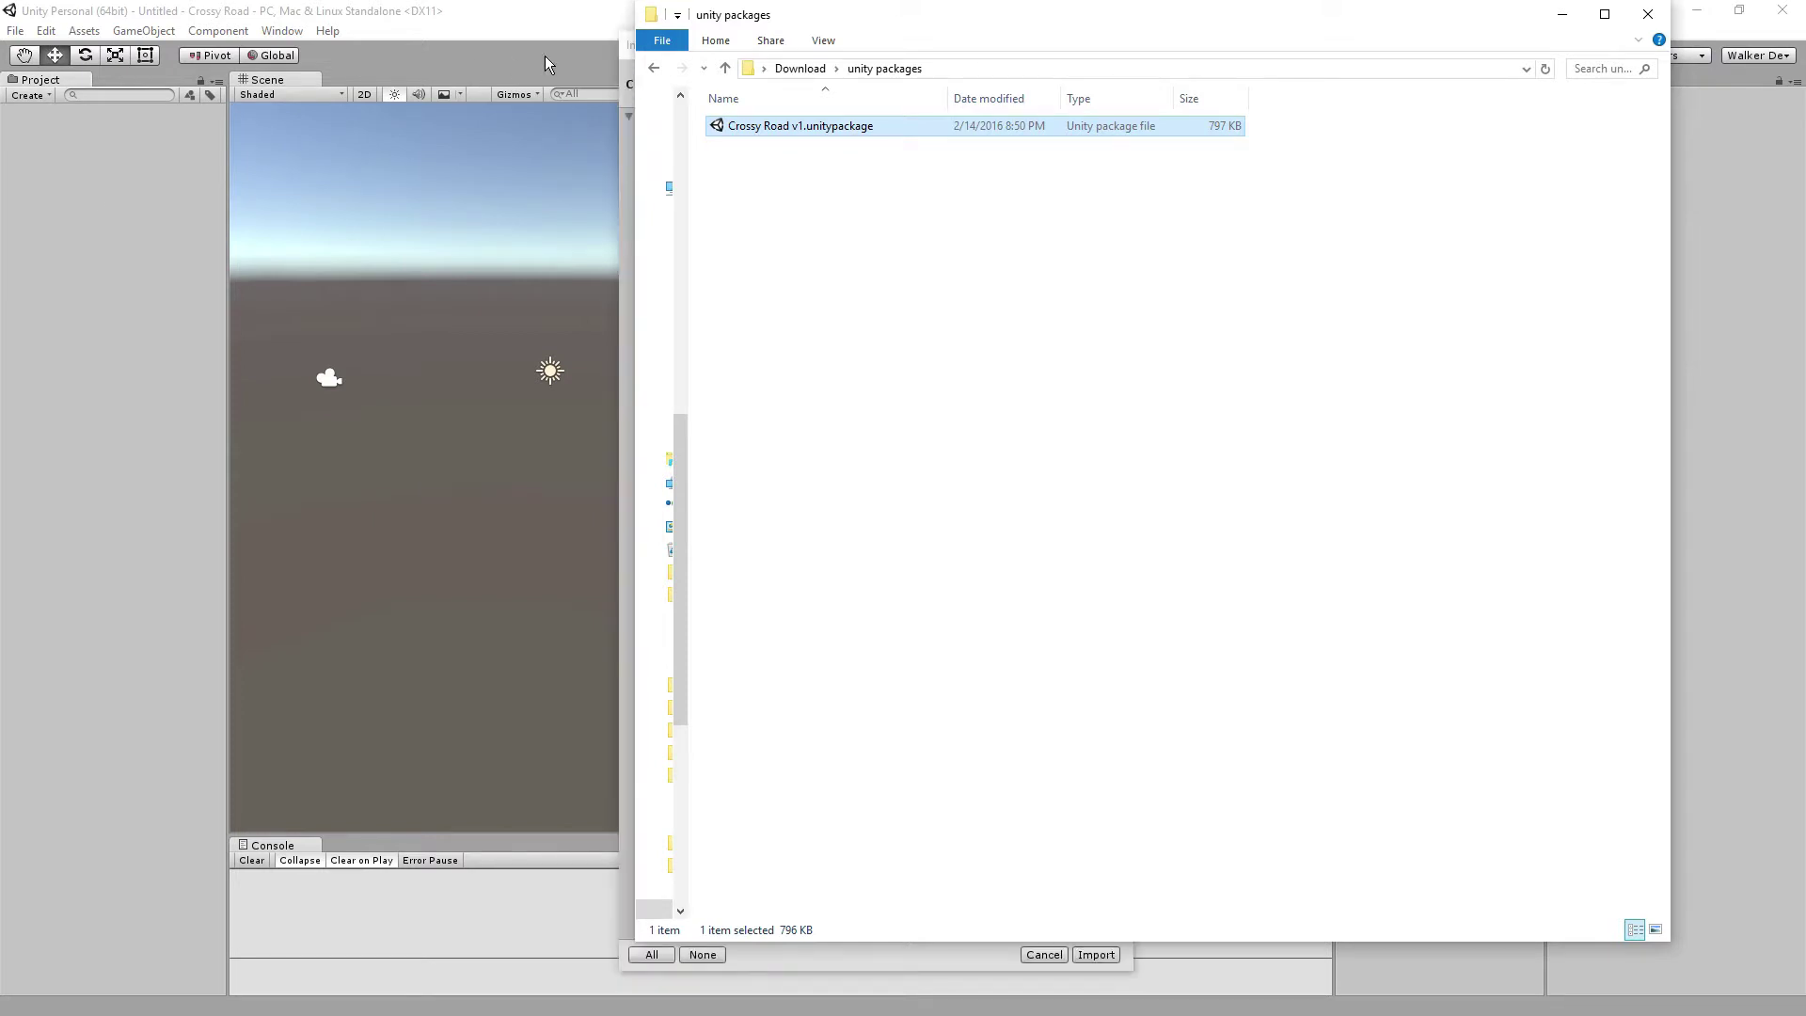
- Review the Crossy Road v1 asset list in Import Unity Package and import everything
left_click(570, 54)
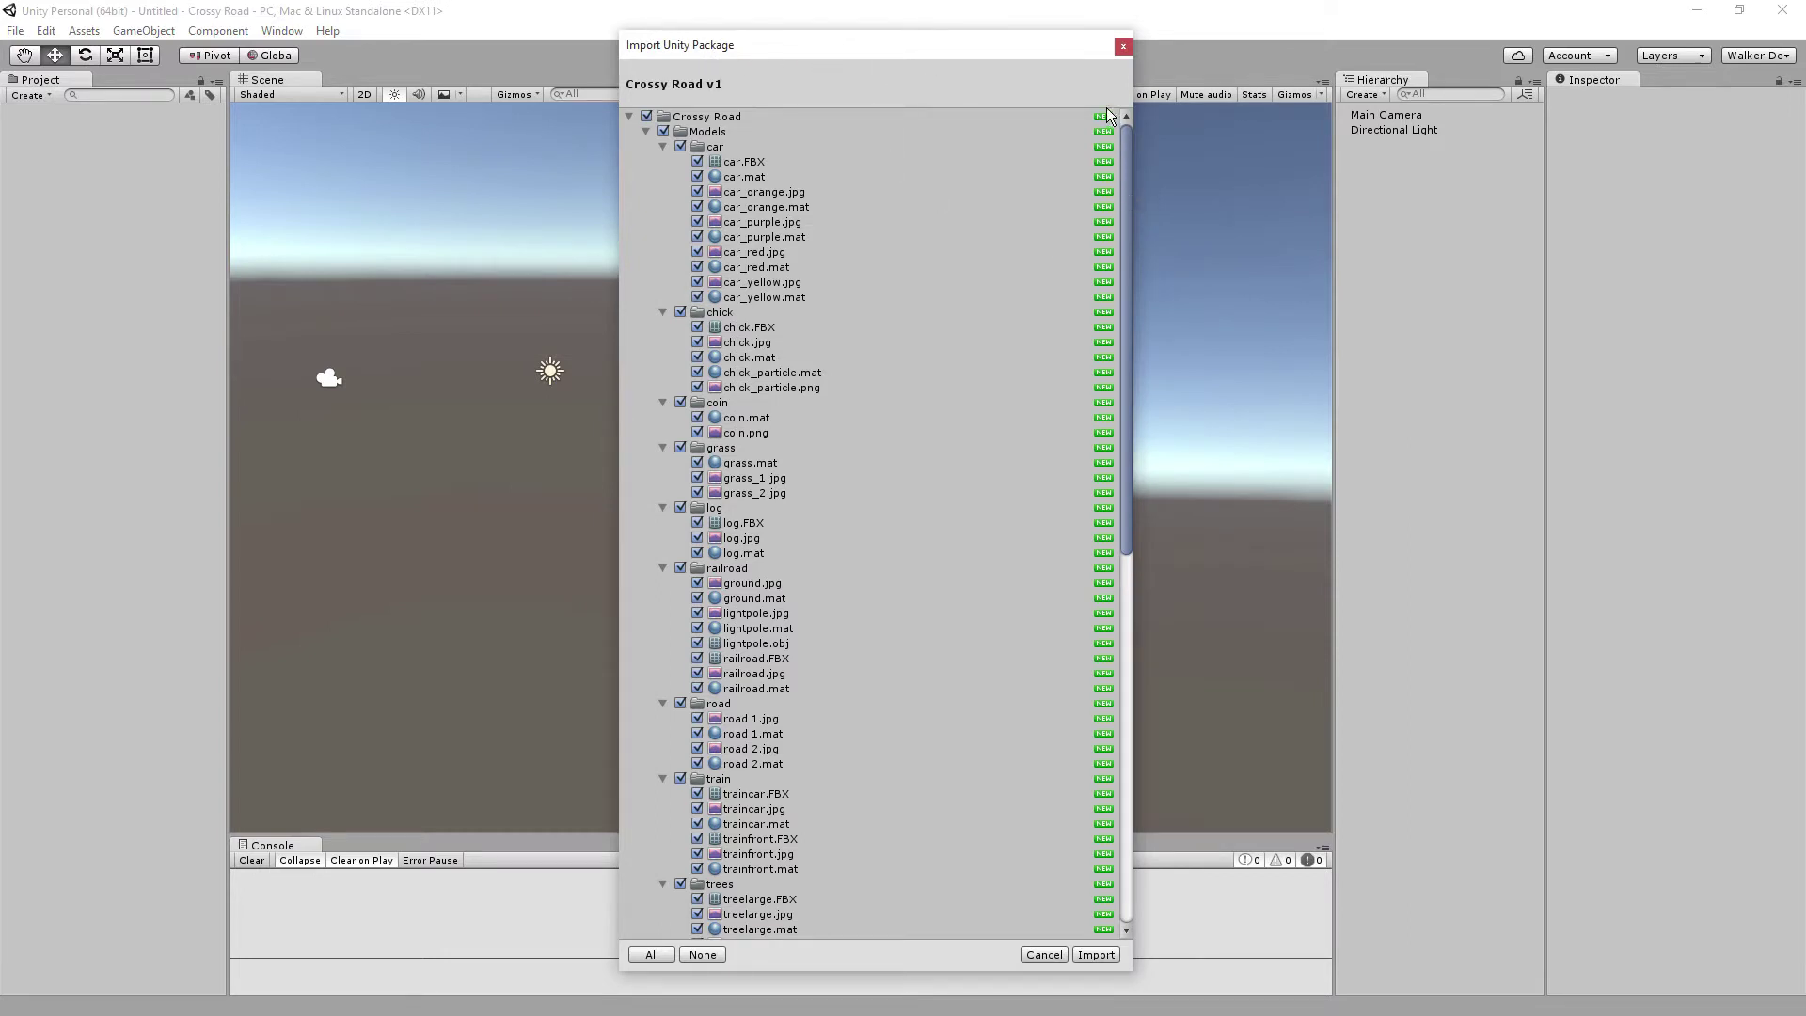
left_click_drag(1131, 504, 1148, 917)
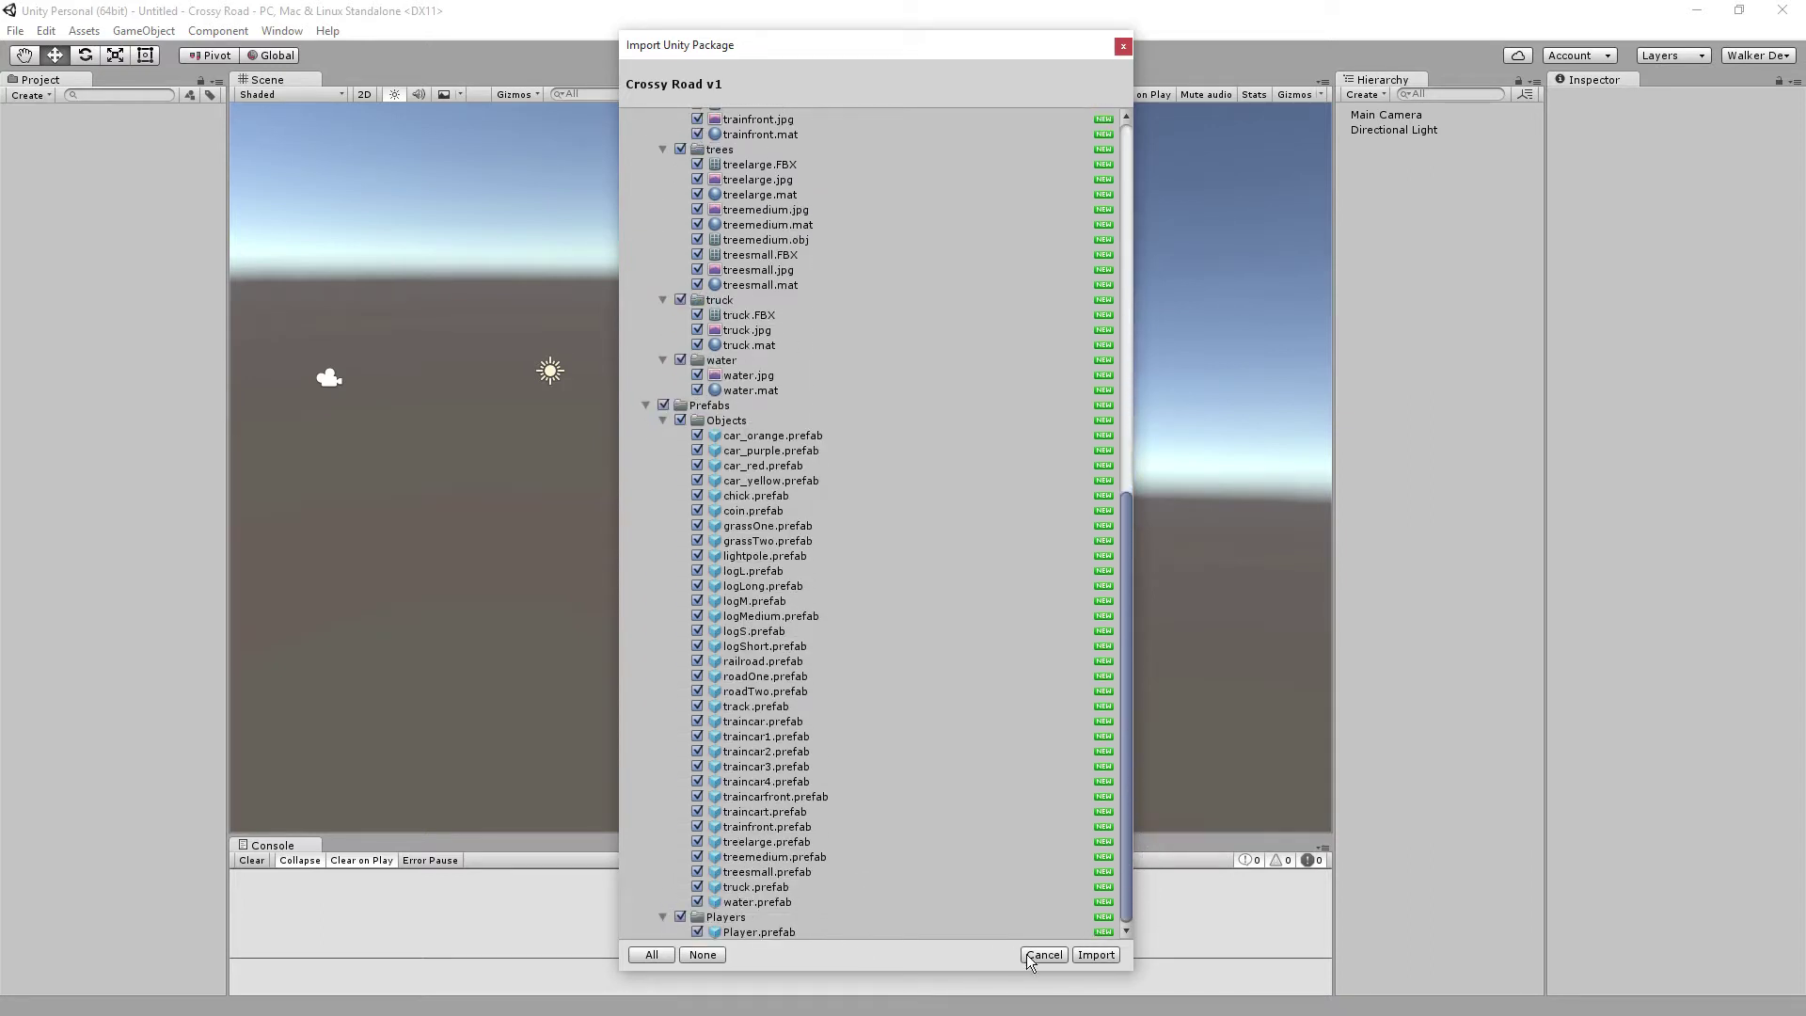
left_click(1095, 955)
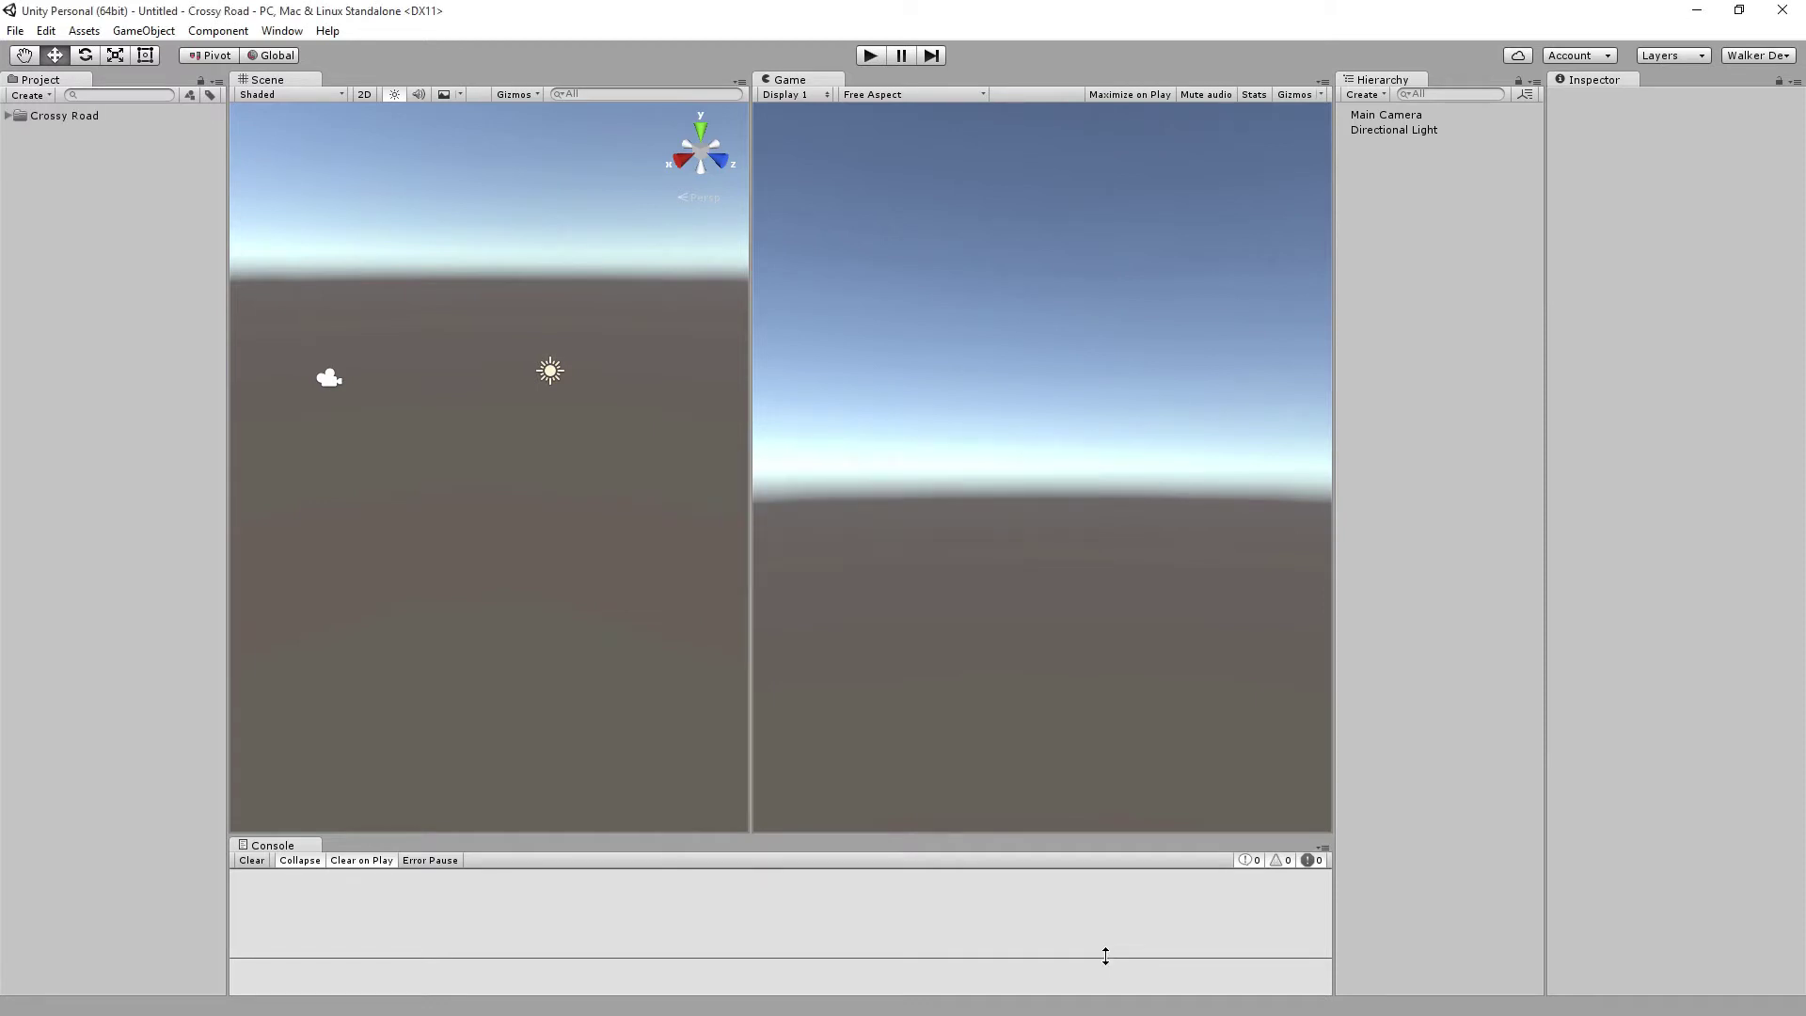
- Expand the Crossy Road folder to show Models and Prefabs, then narrow the Project panel
left_click(9, 114)
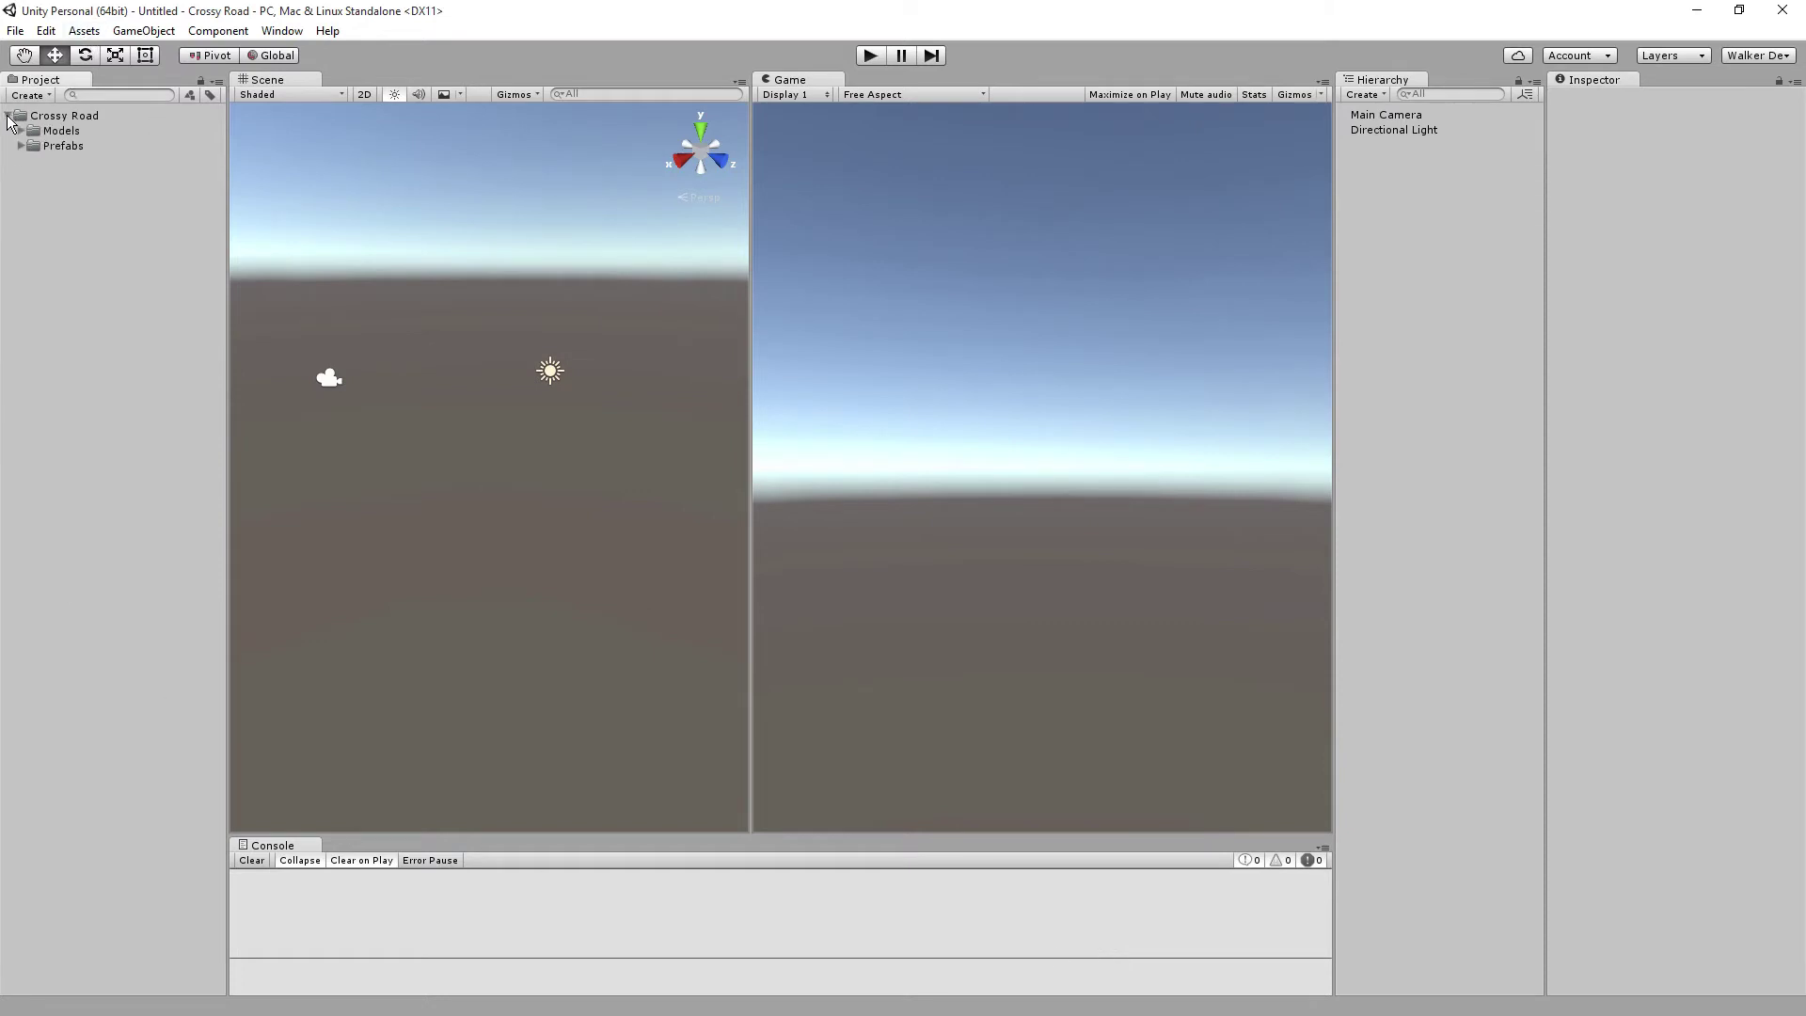
left_click(90, 115)
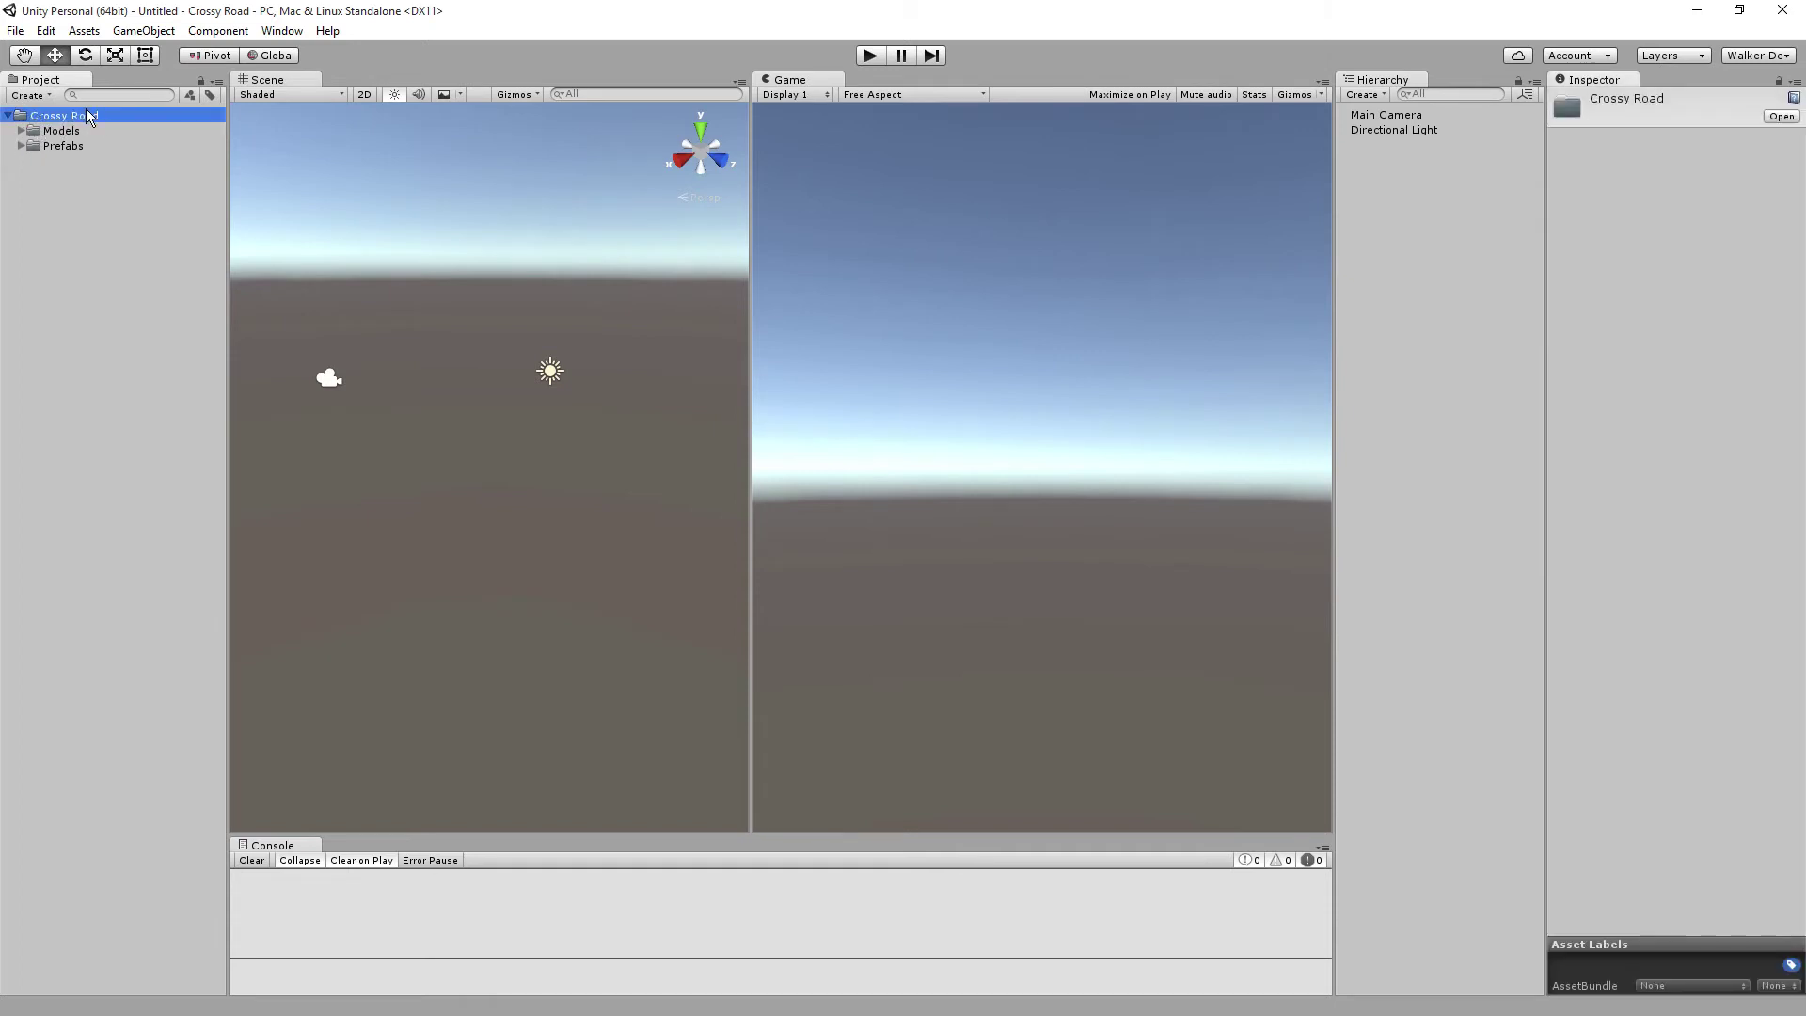
left_click(54, 131)
left_click(64, 147)
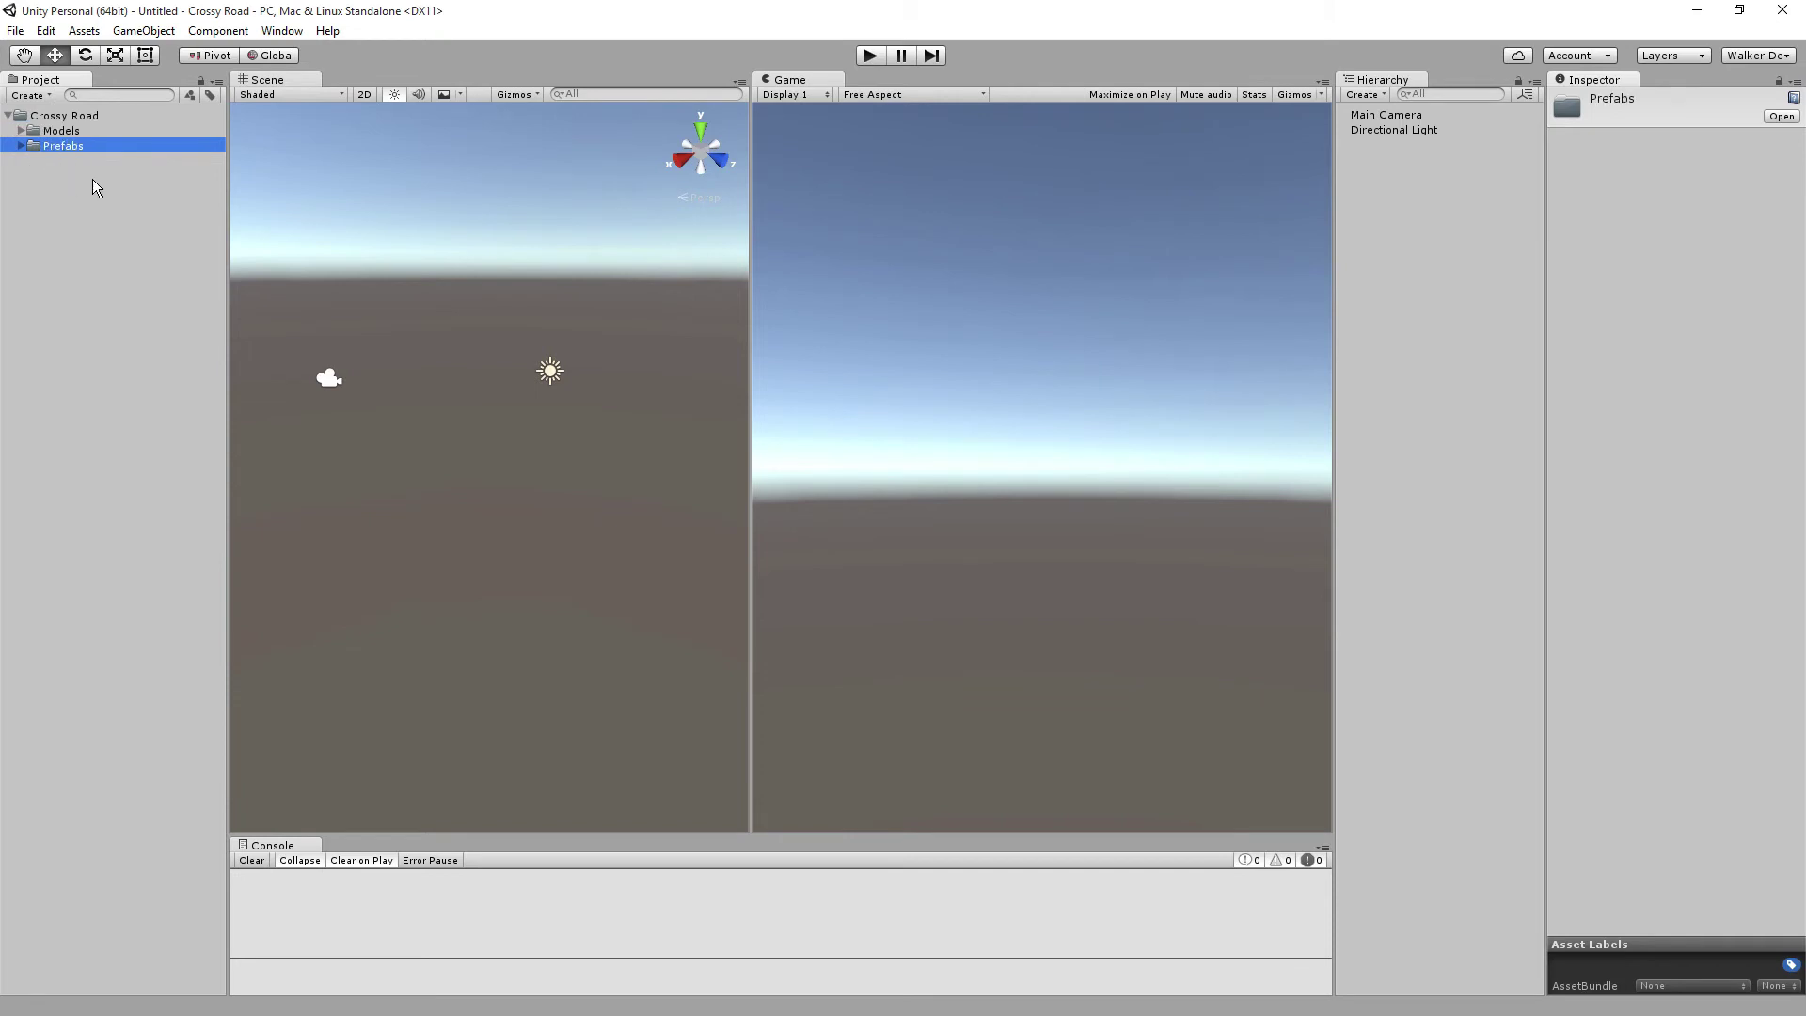
left_click(92, 179)
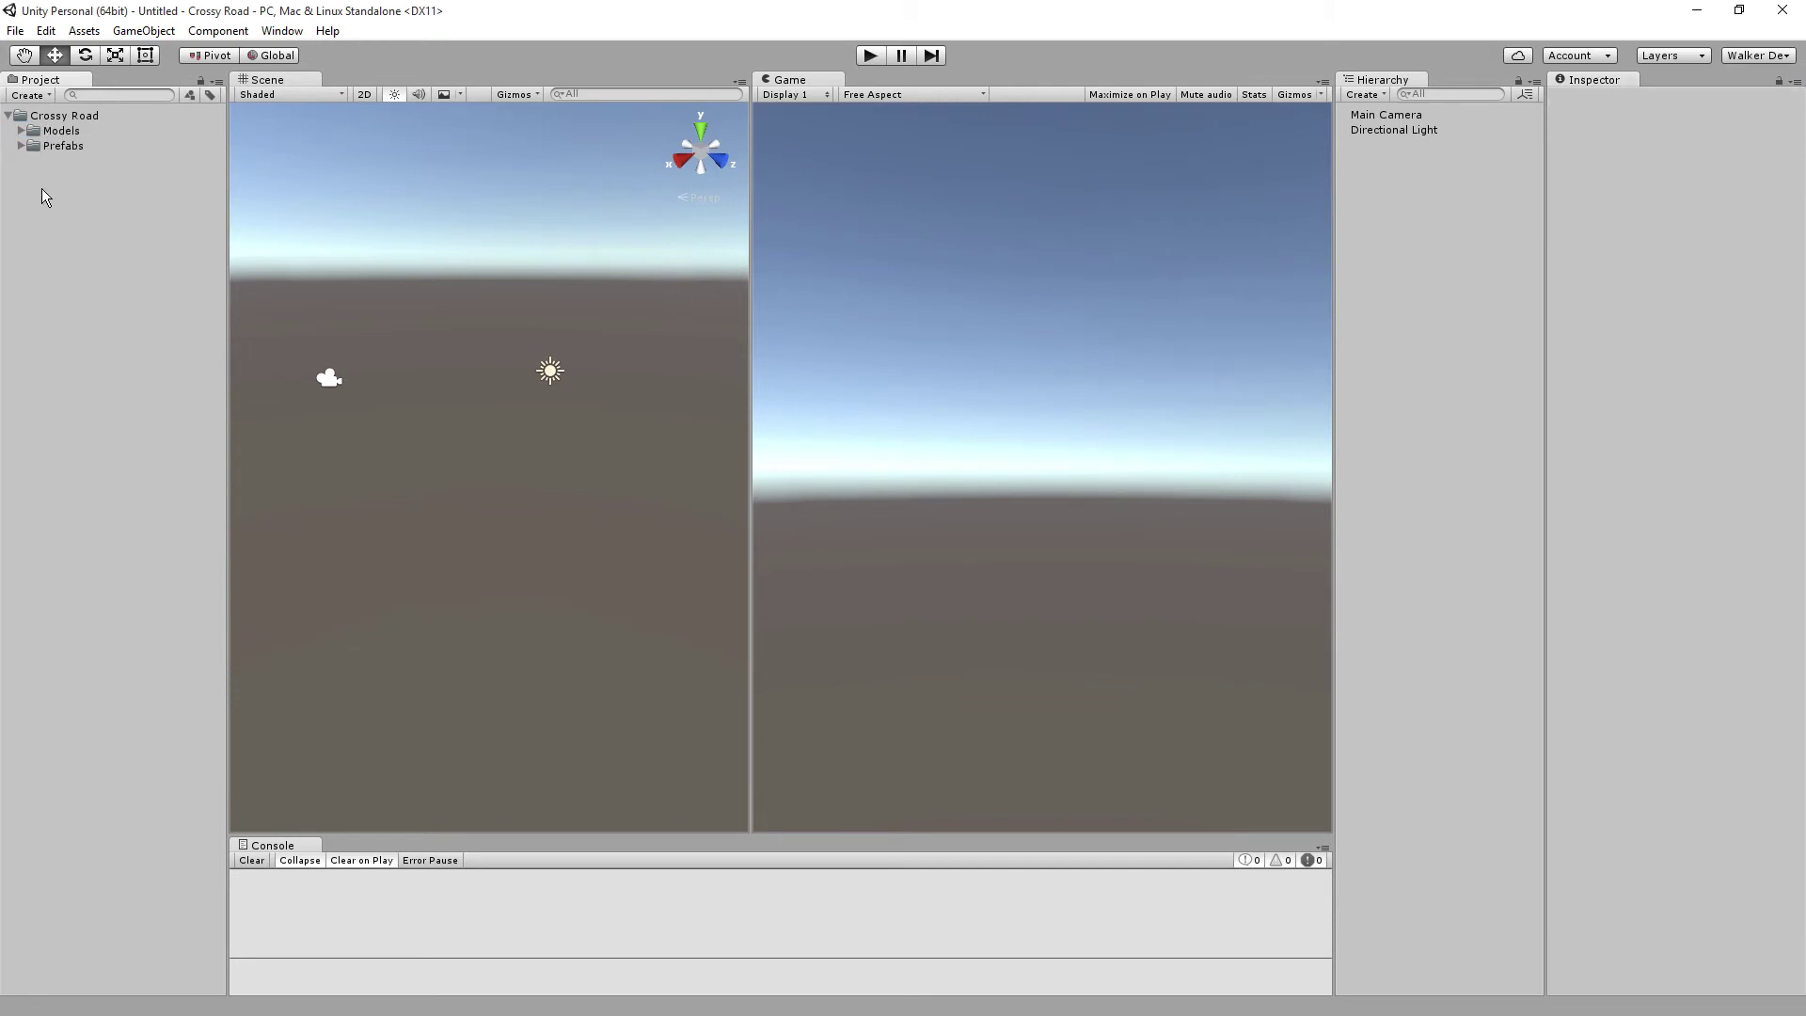
left_click_drag(230, 345, 206, 344)
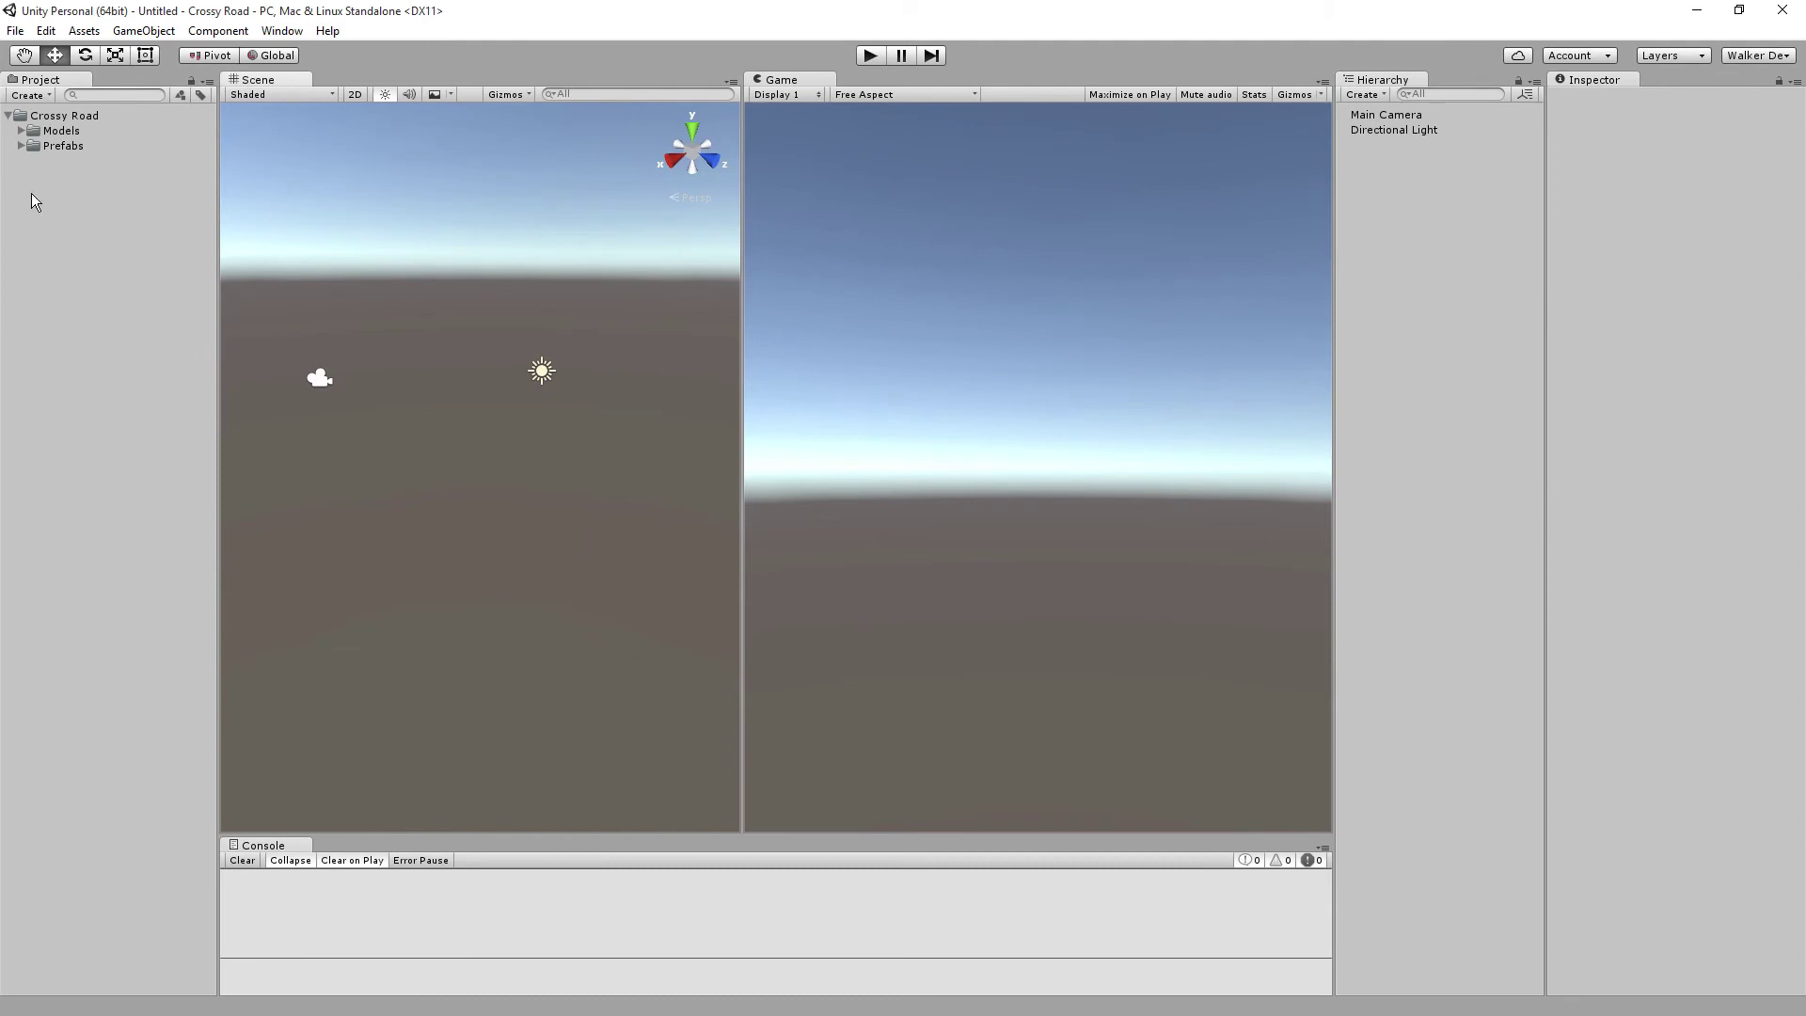